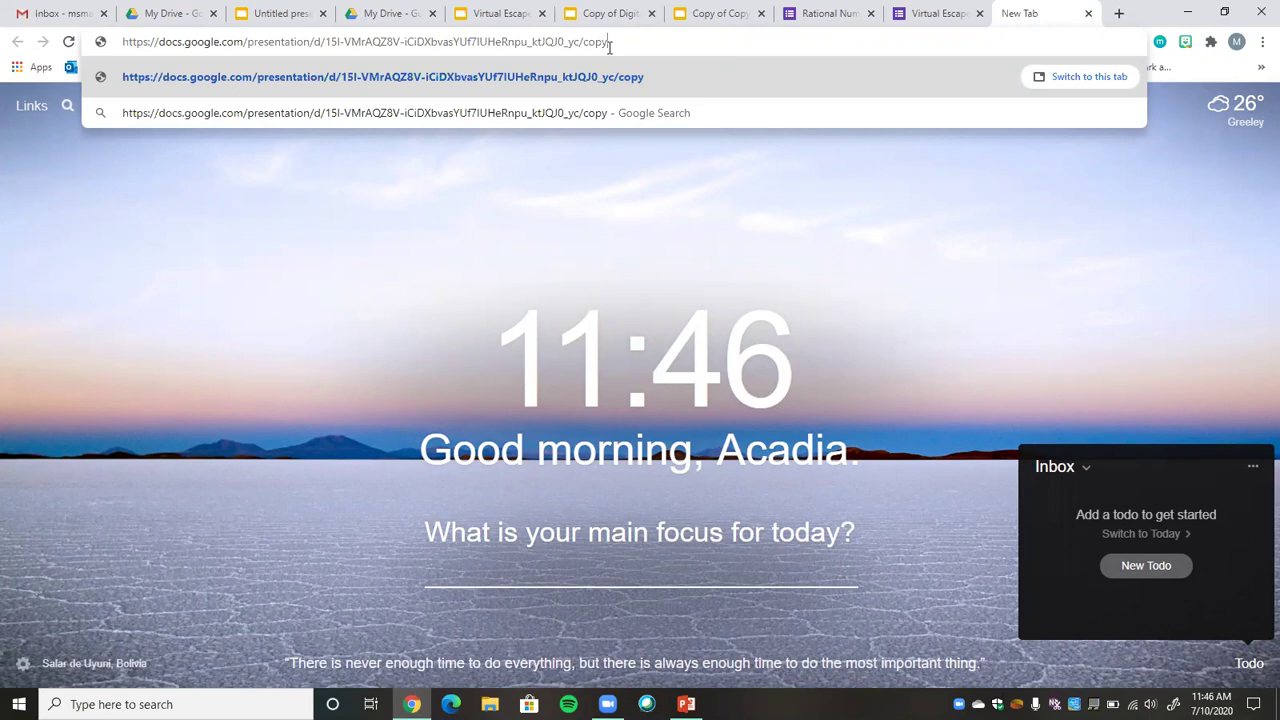
# Link the left-window hotspot to the copied 7th Grade Math activity and drop in a transparent image
pyautogui.click(272, 12)
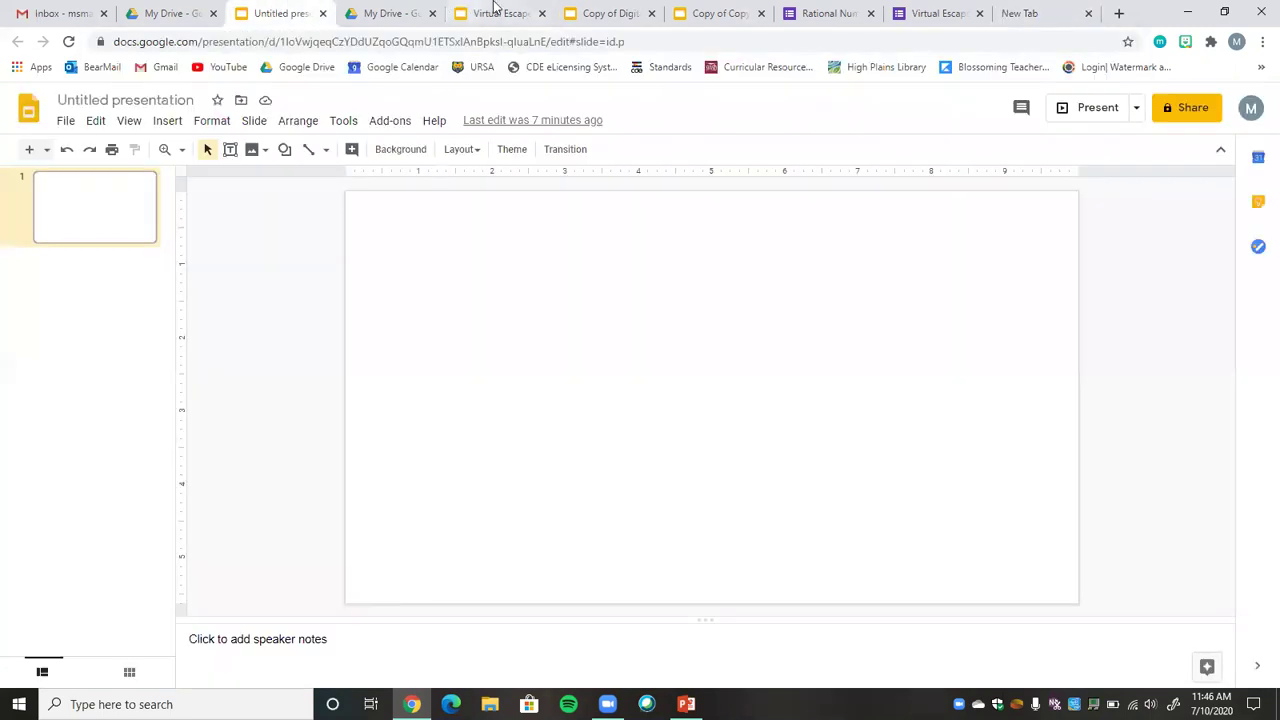
pyautogui.click(493, 12)
pyautogui.hotkey('ctrl', 'v')
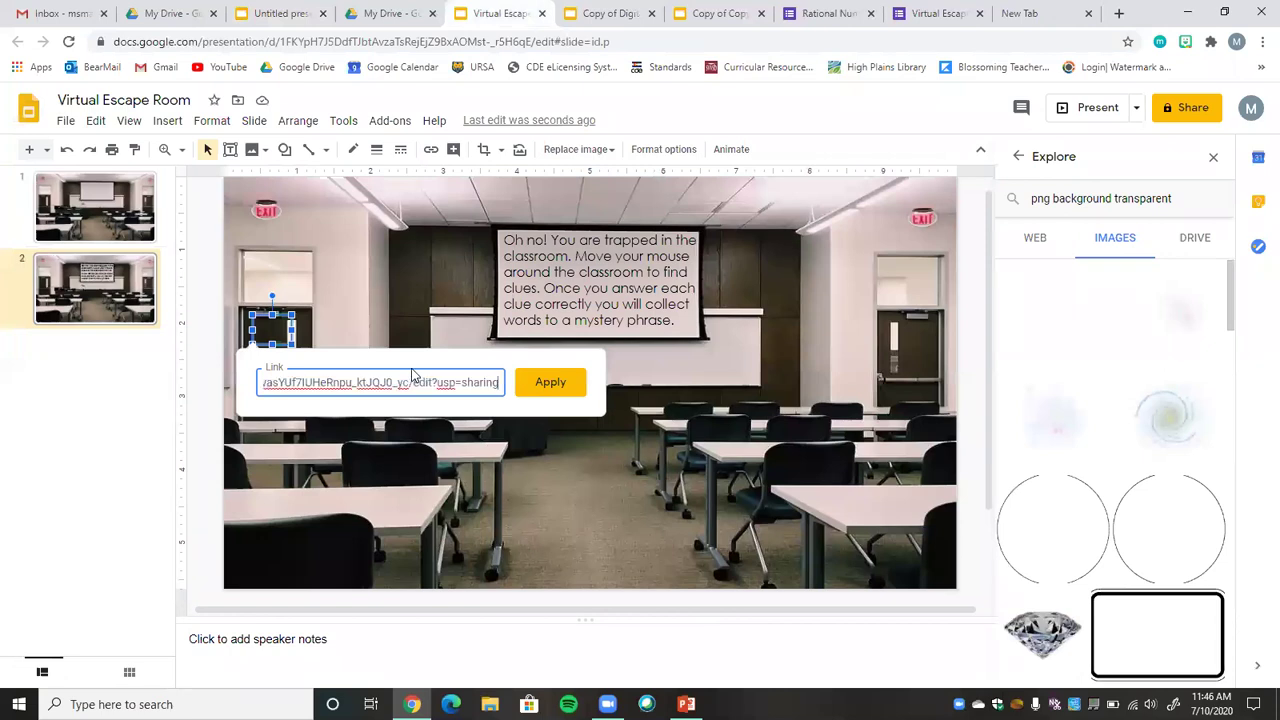
pyautogui.click(548, 382)
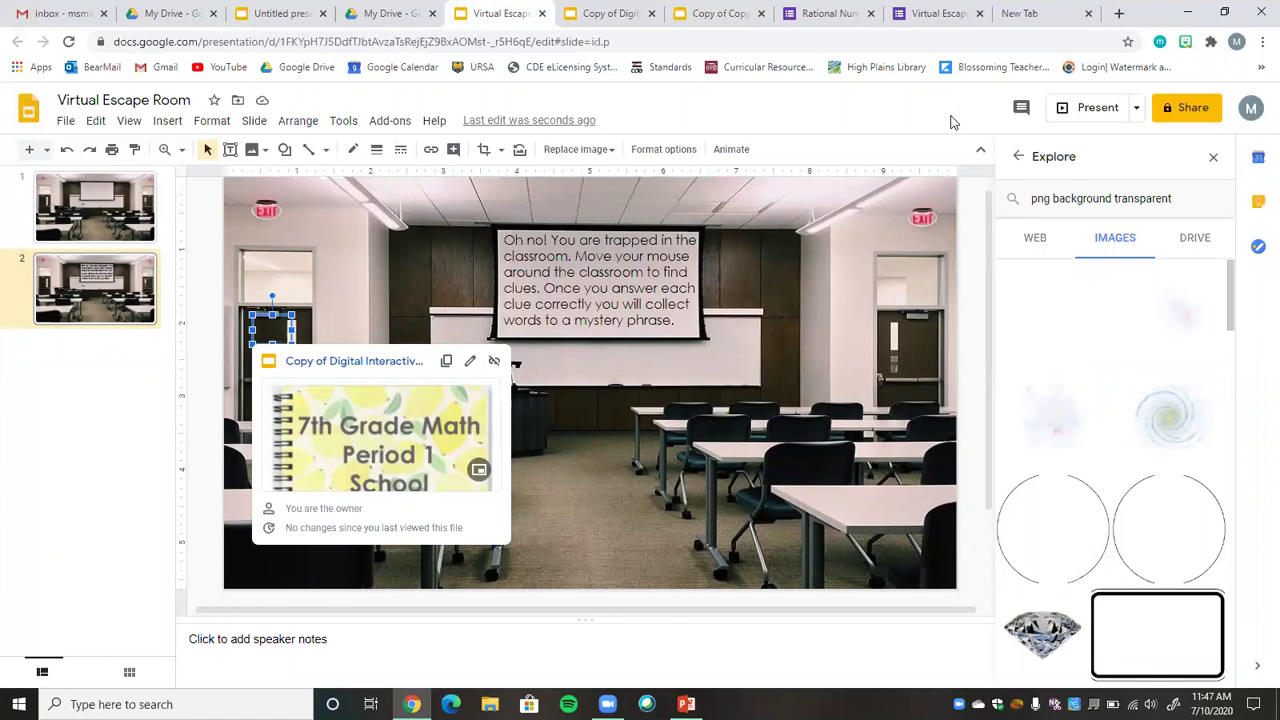
pyautogui.moveTo(1047, 308); pyautogui.dragTo(820, 230)
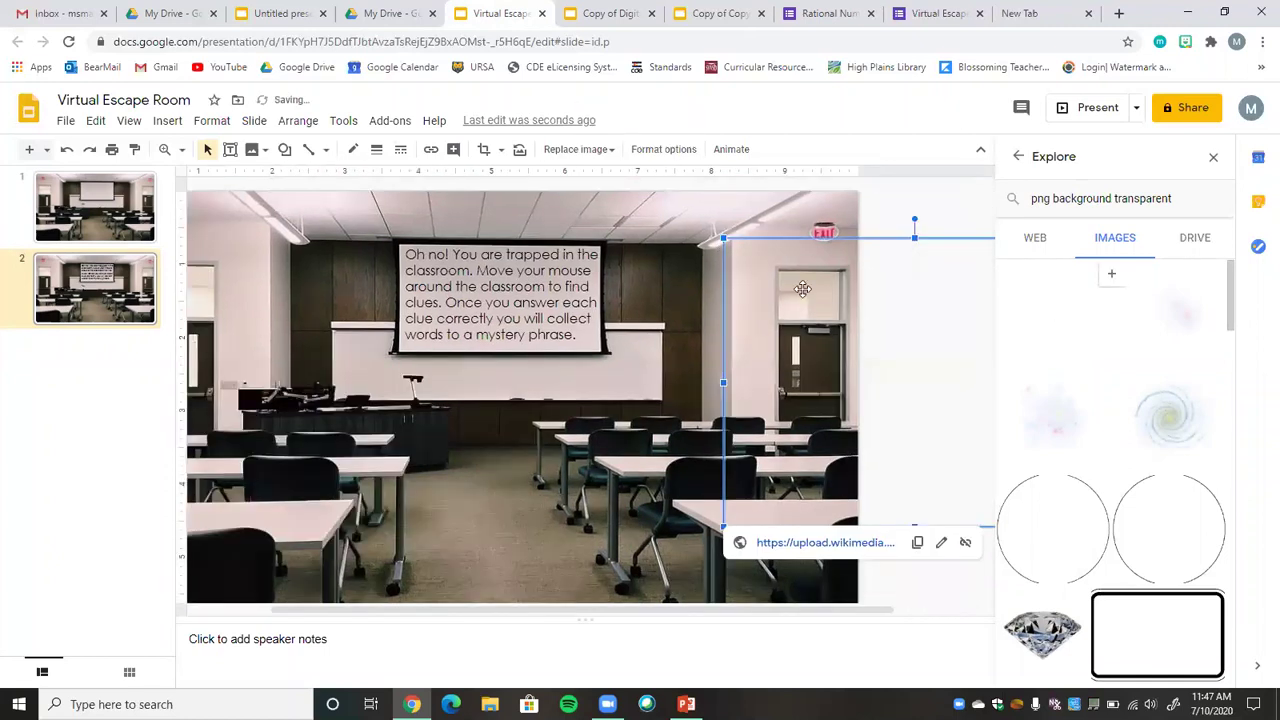
# Shrink the added transparent image into a small hotspot and begin editing the EXIT sign's link
pyautogui.moveTo(722, 237); pyautogui.dragTo(820, 233)
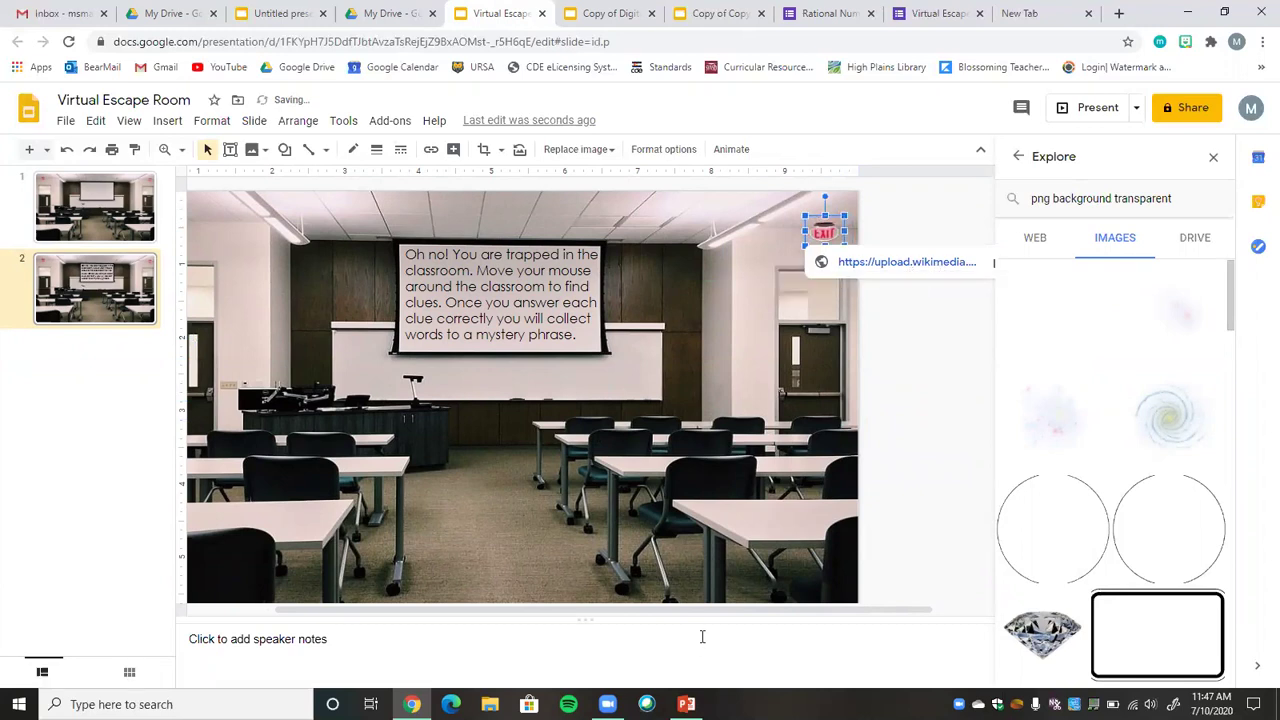
pyautogui.moveTo(686, 611); pyautogui.dragTo(786, 614)
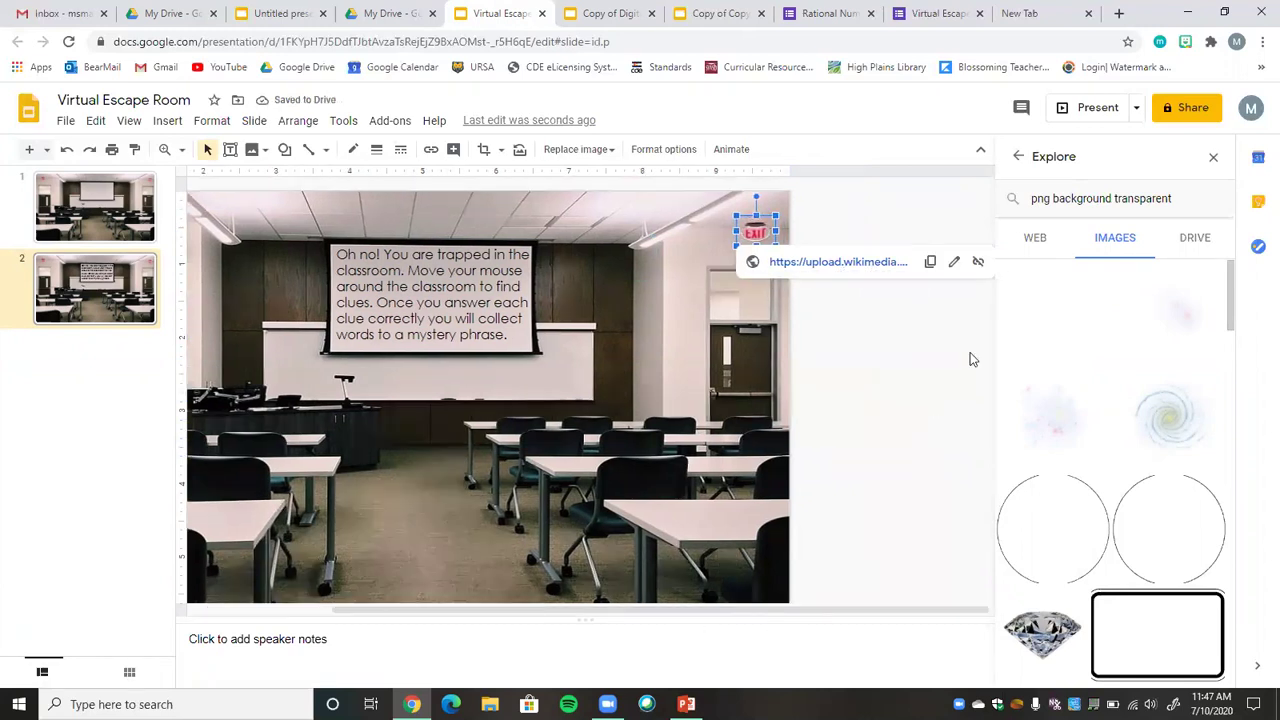
pyautogui.click(954, 263)
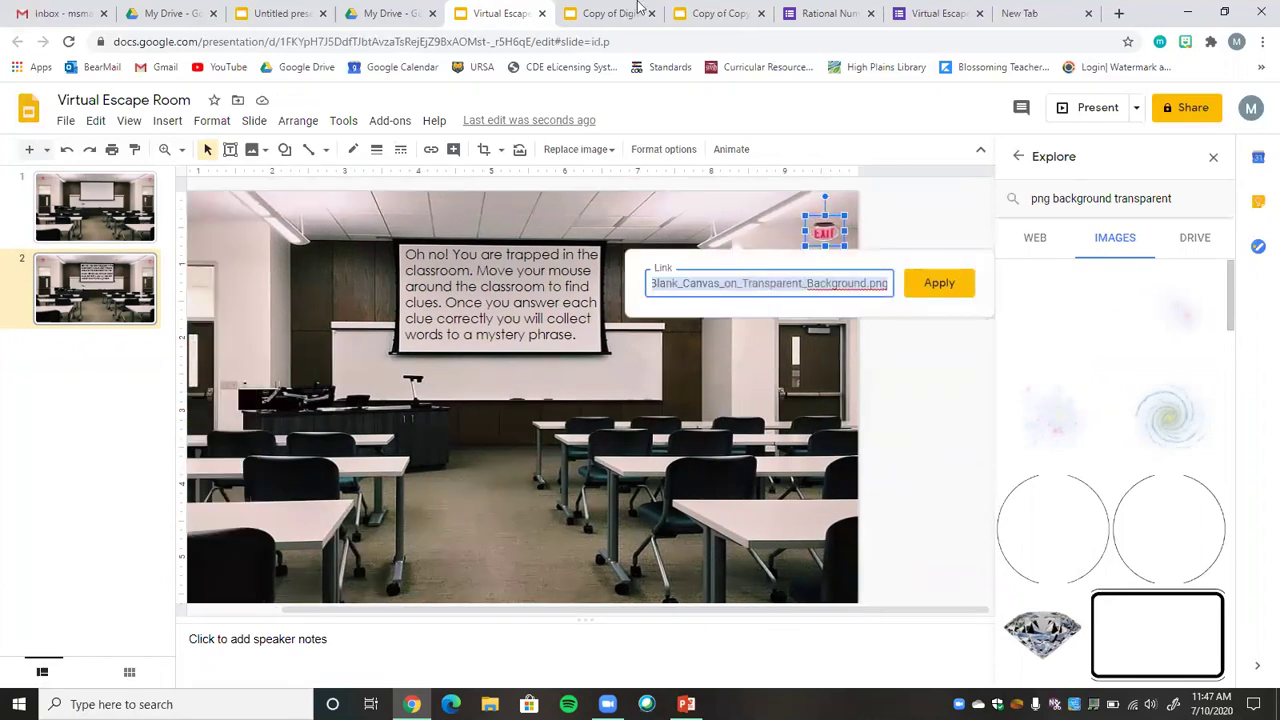
# Share the Maze Activity presentation as Anyone with the link and copy its link
pyautogui.click(600, 12)
pyautogui.click(707, 13)
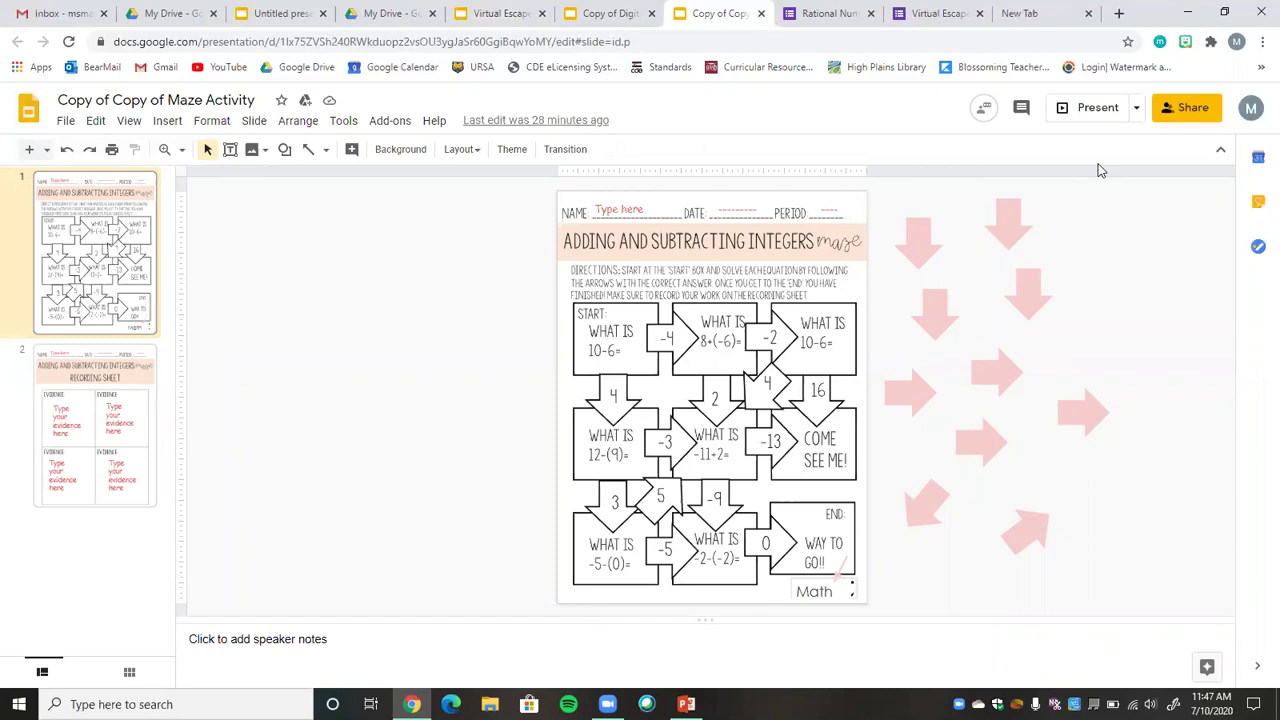
pyautogui.click(1178, 112)
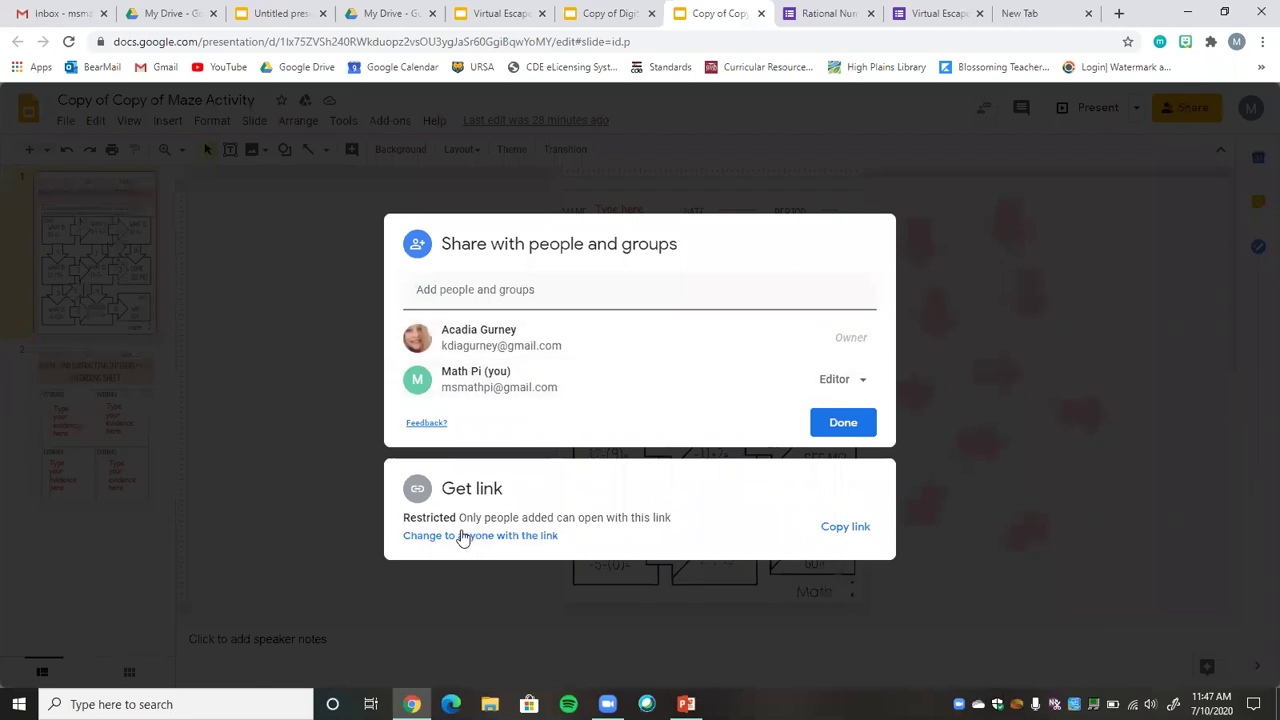
pyautogui.click(462, 535)
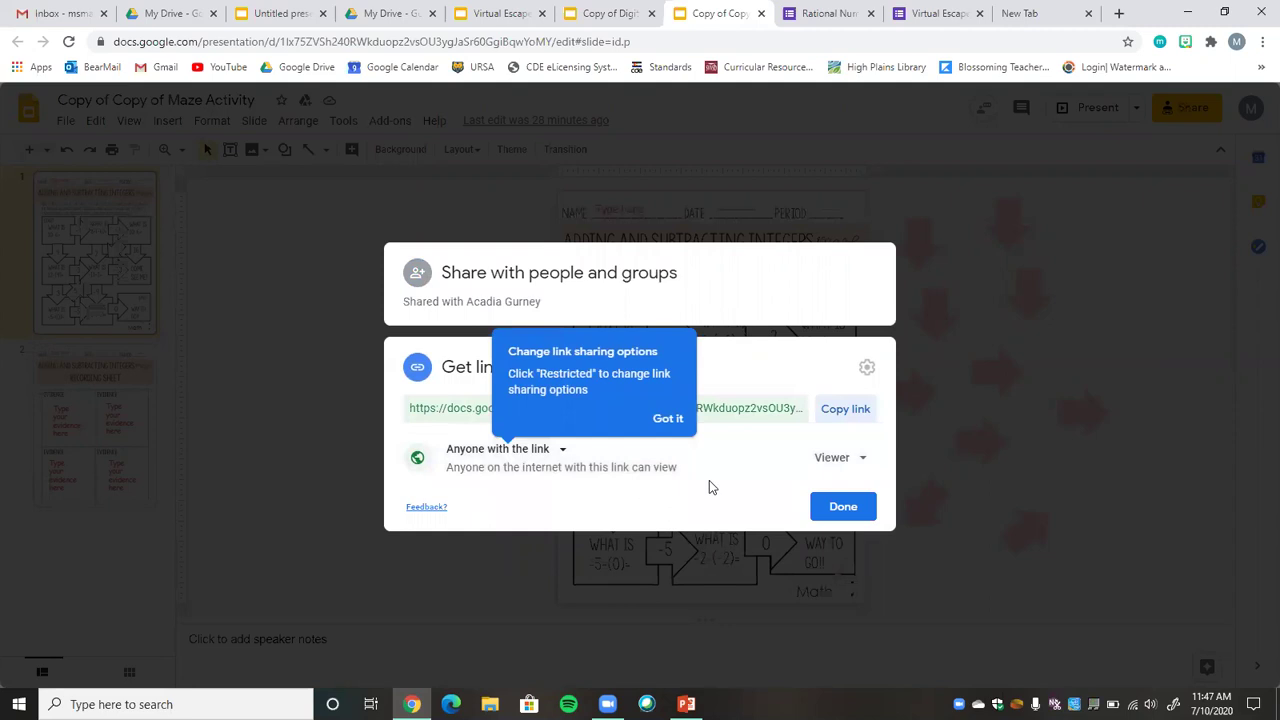
pyautogui.click(830, 412)
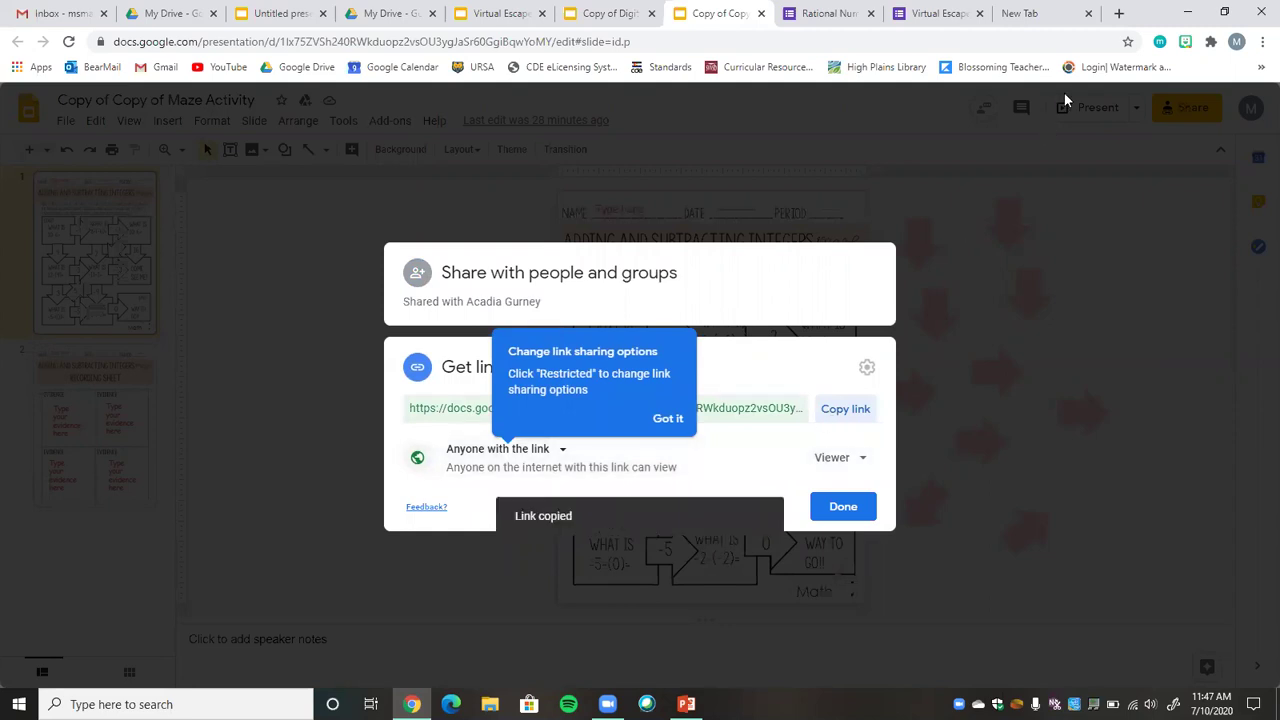
# Turn the Maze sharing link into a /copy URL in a new tab and test it
pyautogui.click(1040, 10)
pyautogui.click(641, 43)
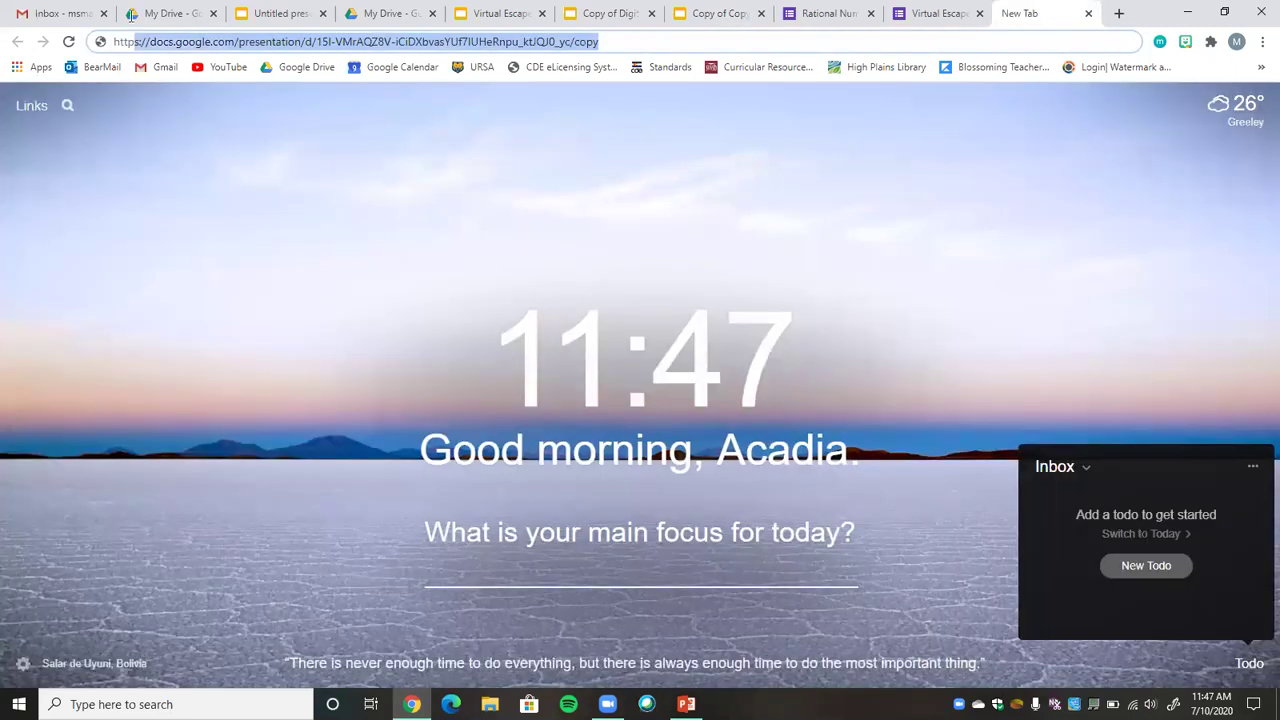
pyautogui.press('BackSpace')
pyautogui.hotkey('ctrl', 'v')
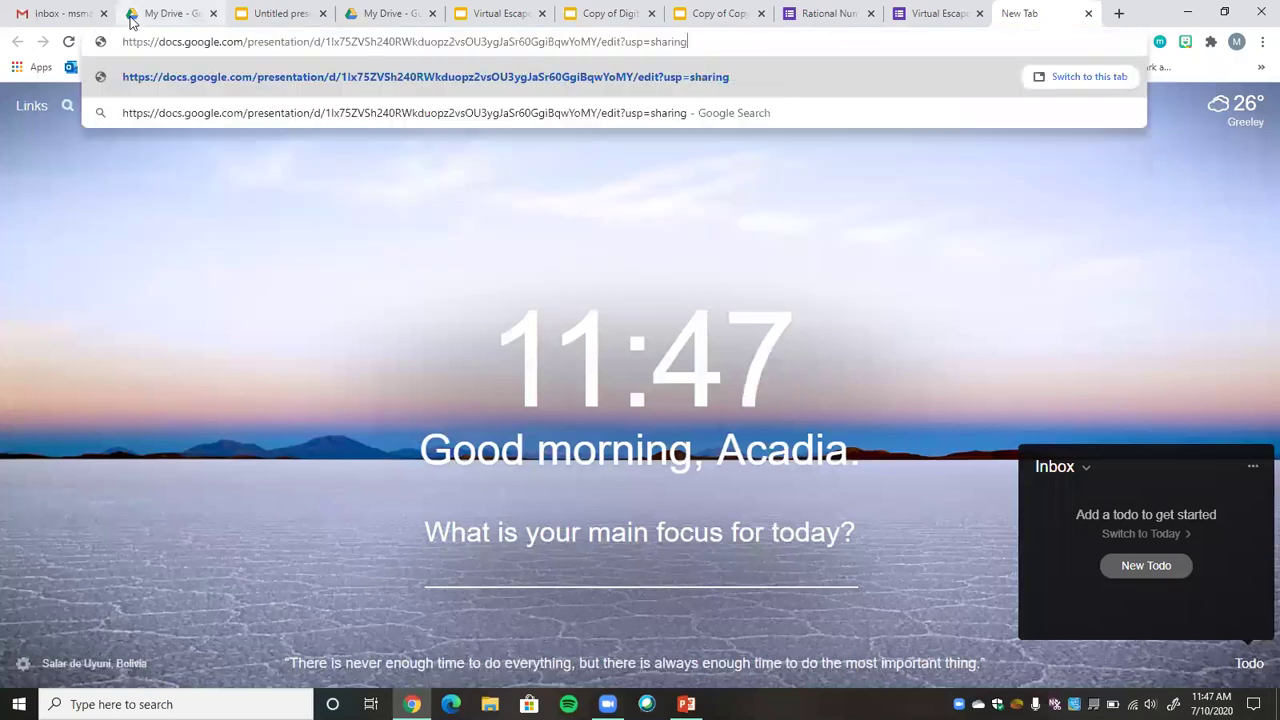
pyautogui.moveTo(688, 41); pyautogui.dragTo(606, 38)
pyautogui.write('copy')
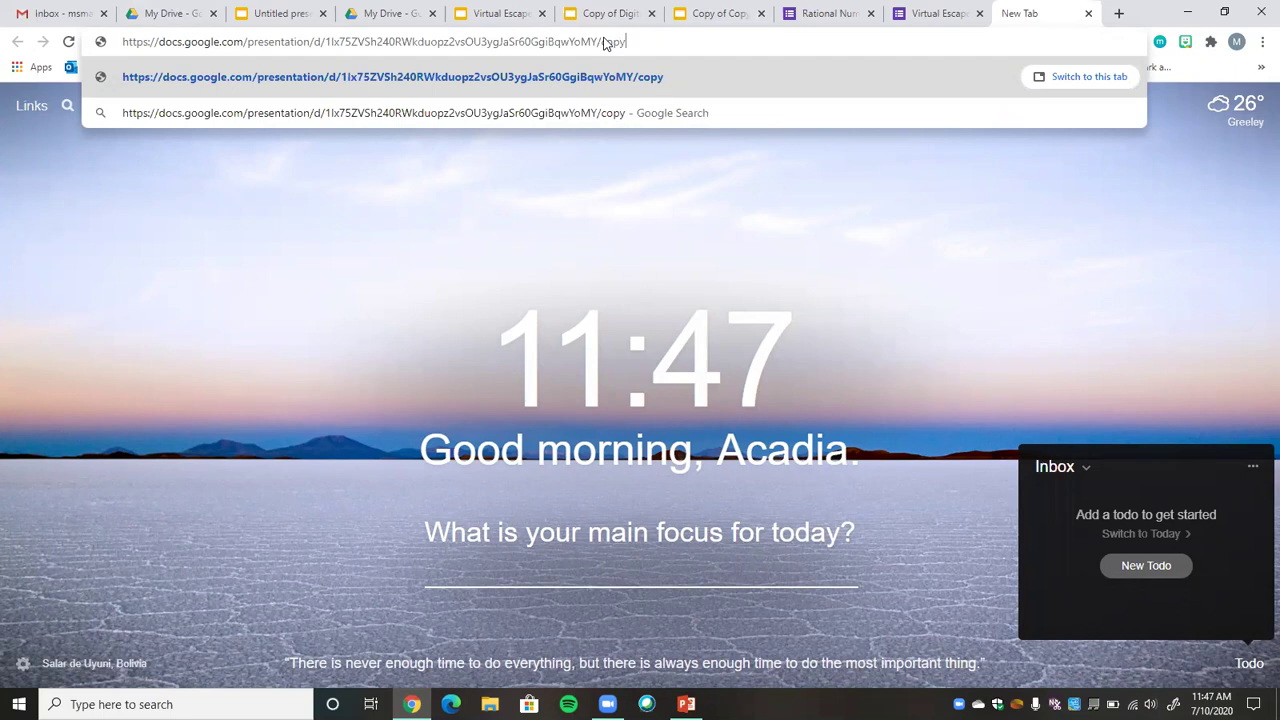
pyautogui.hotkey('ctrl', 'a')
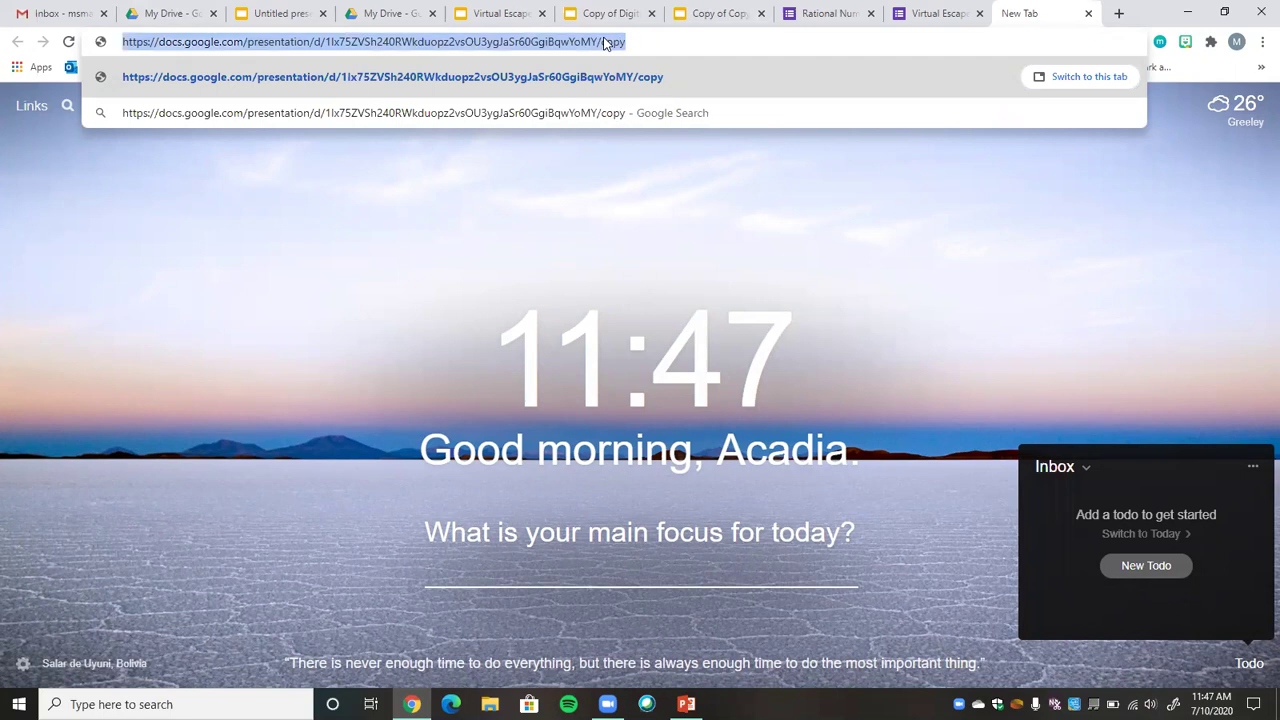
pyautogui.press('Return')
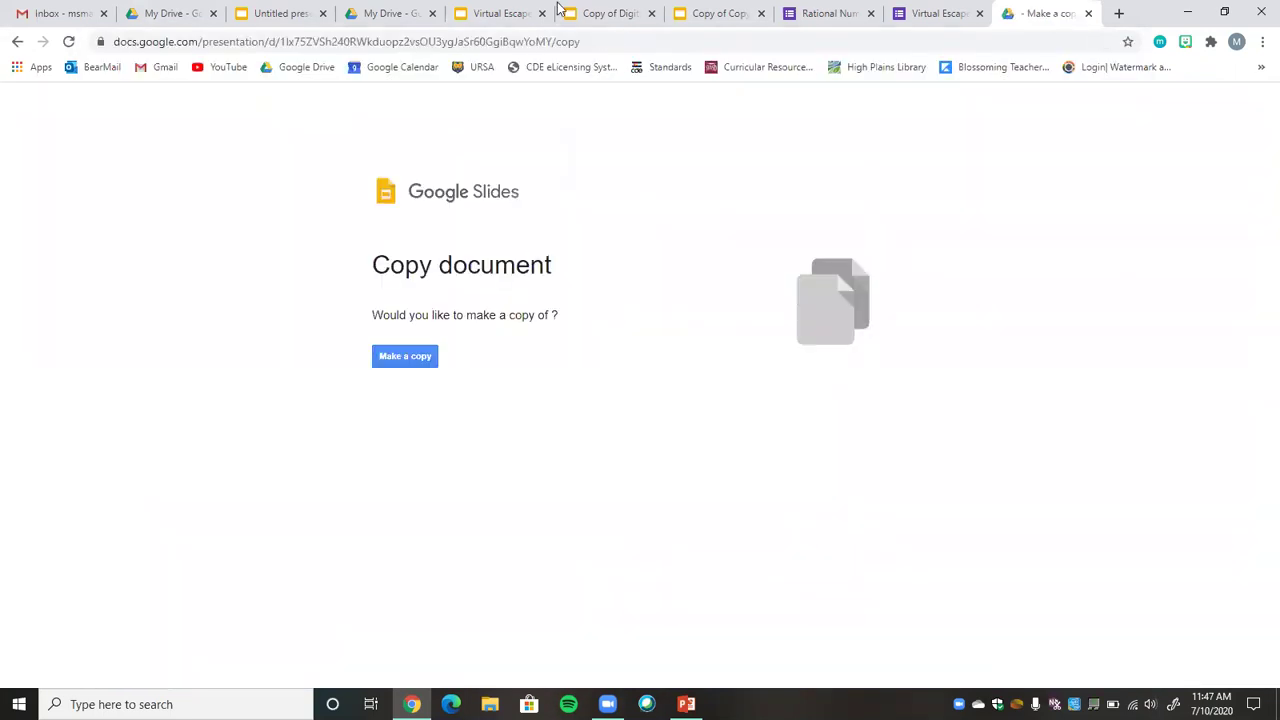
# Link the EXIT sign hotspot to the Maze /copy URL, then add and shrink another transparent image
pyautogui.click(503, 12)
pyautogui.hotkey('ctrl', 'v')
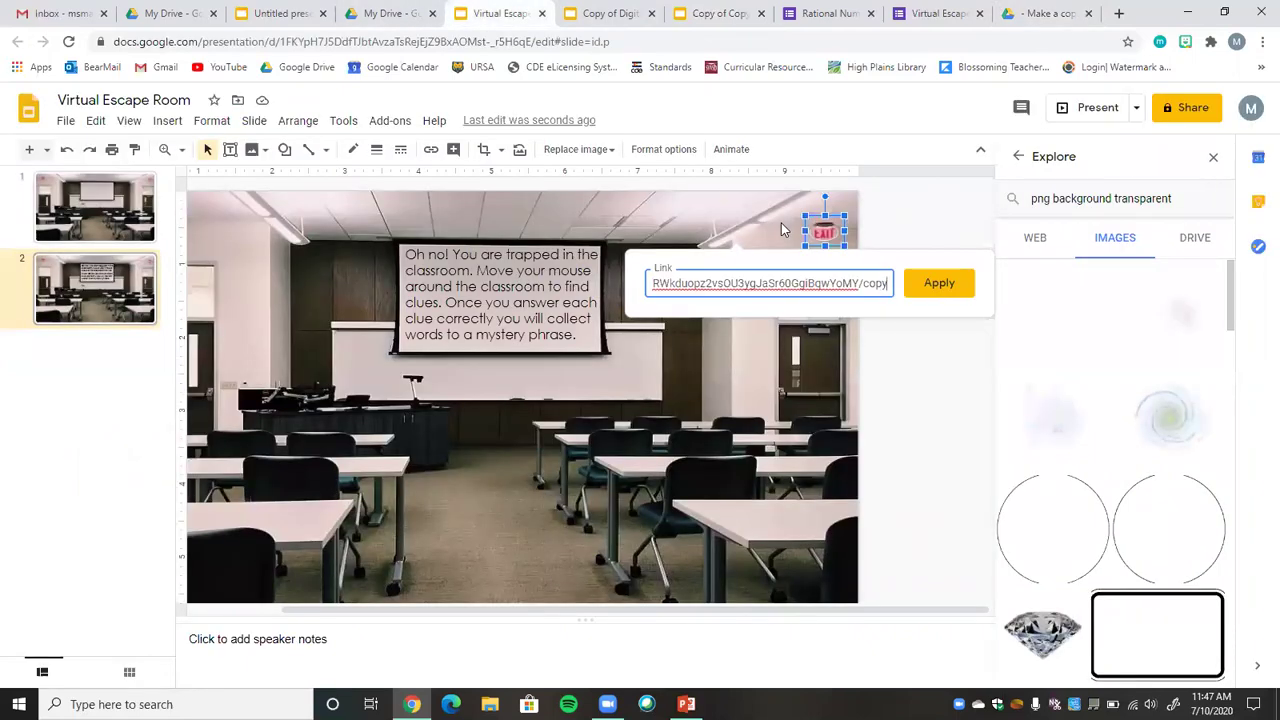
pyautogui.click(934, 283)
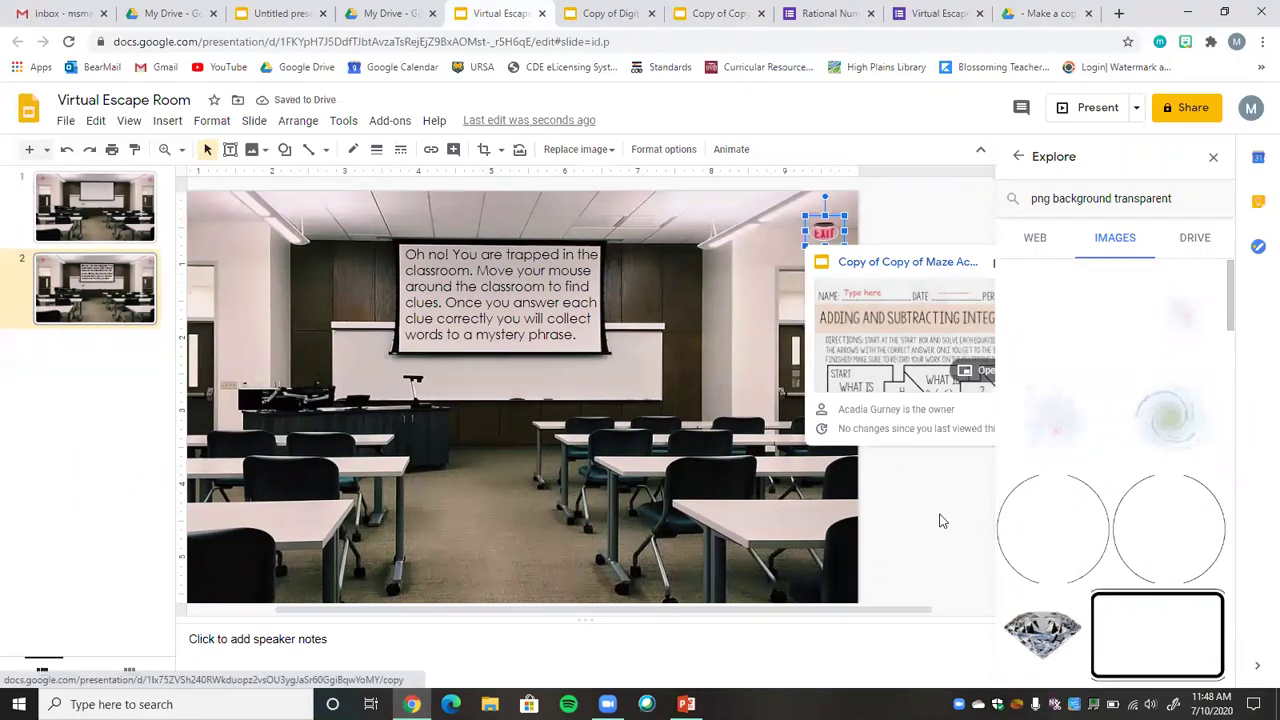
pyautogui.moveTo(1056, 347); pyautogui.dragTo(437, 427)
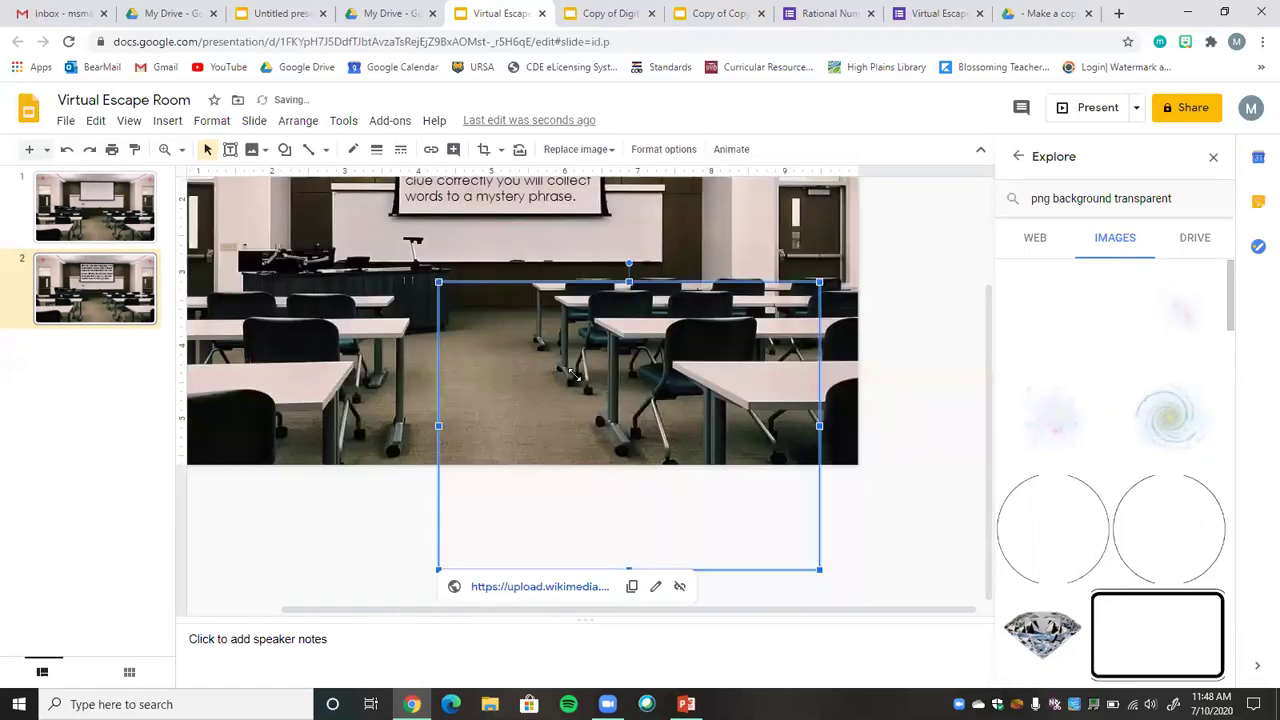
pyautogui.moveTo(575, 375); pyautogui.dragTo(697, 334)
# Copy the Rational Numbers Task Cards form's shortened link and go back to the escape room slide
pyautogui.click(815, 12)
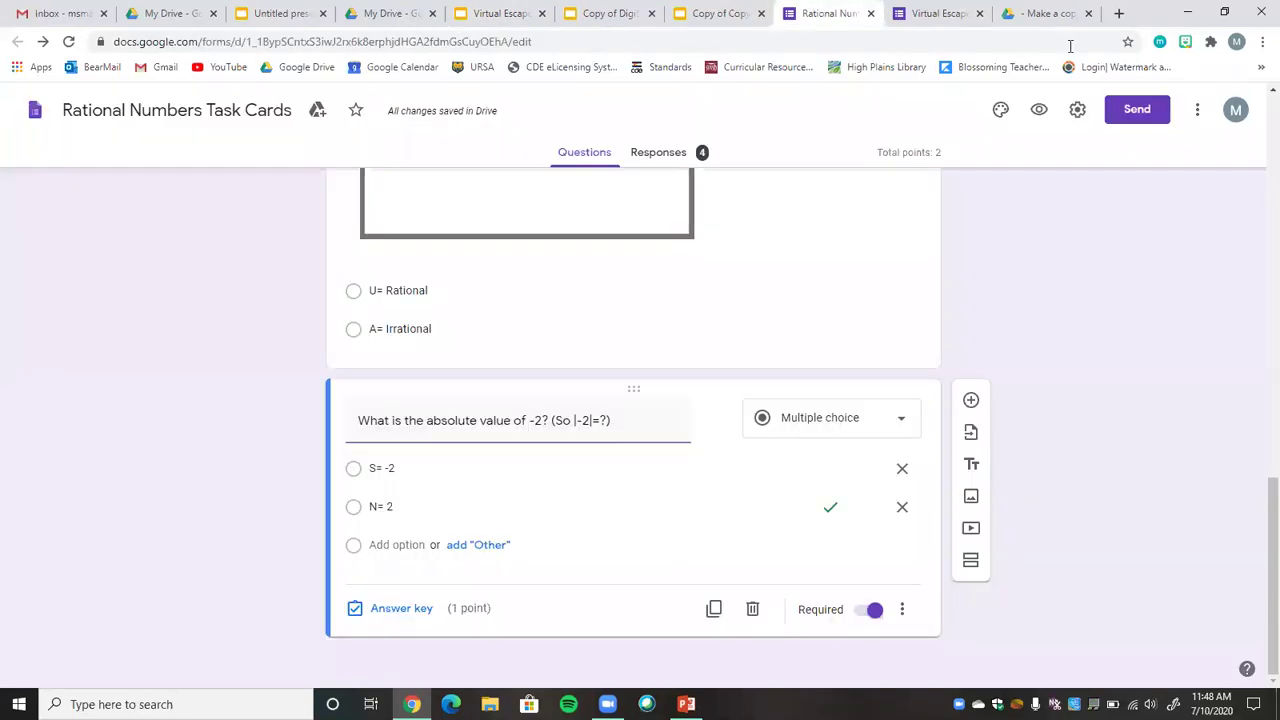
pyautogui.click(1125, 111)
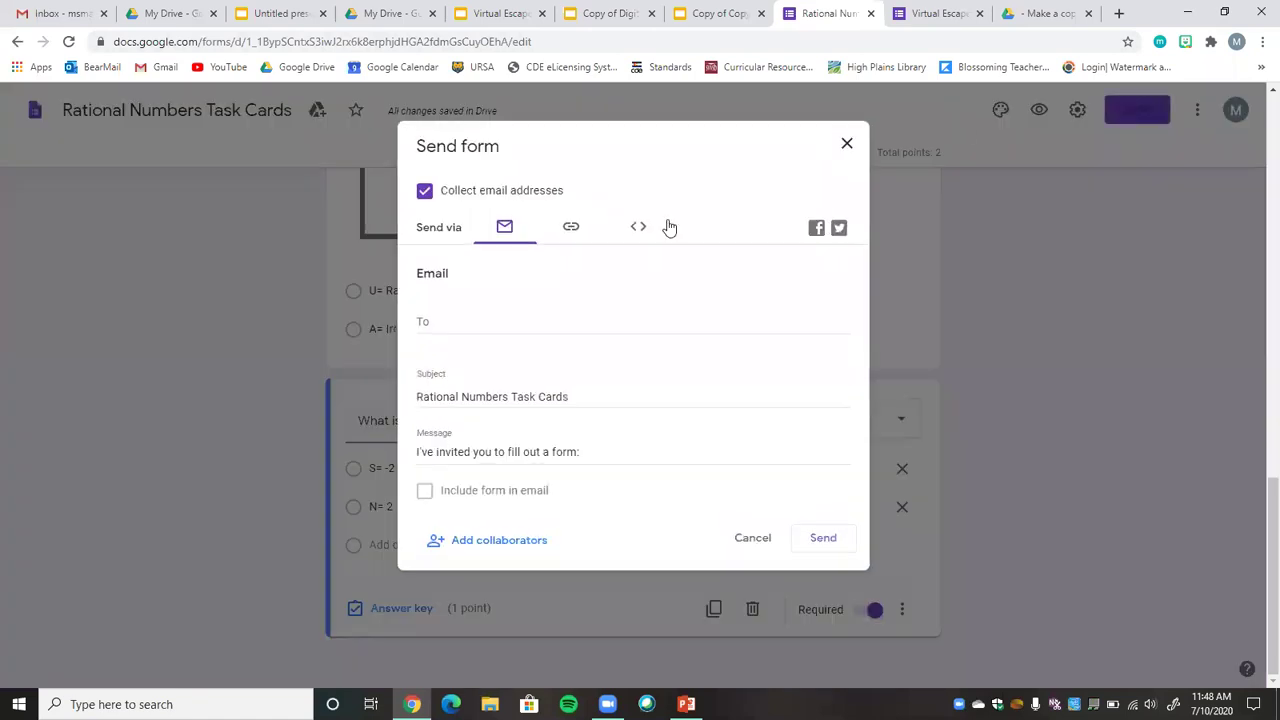
pyautogui.click(579, 231)
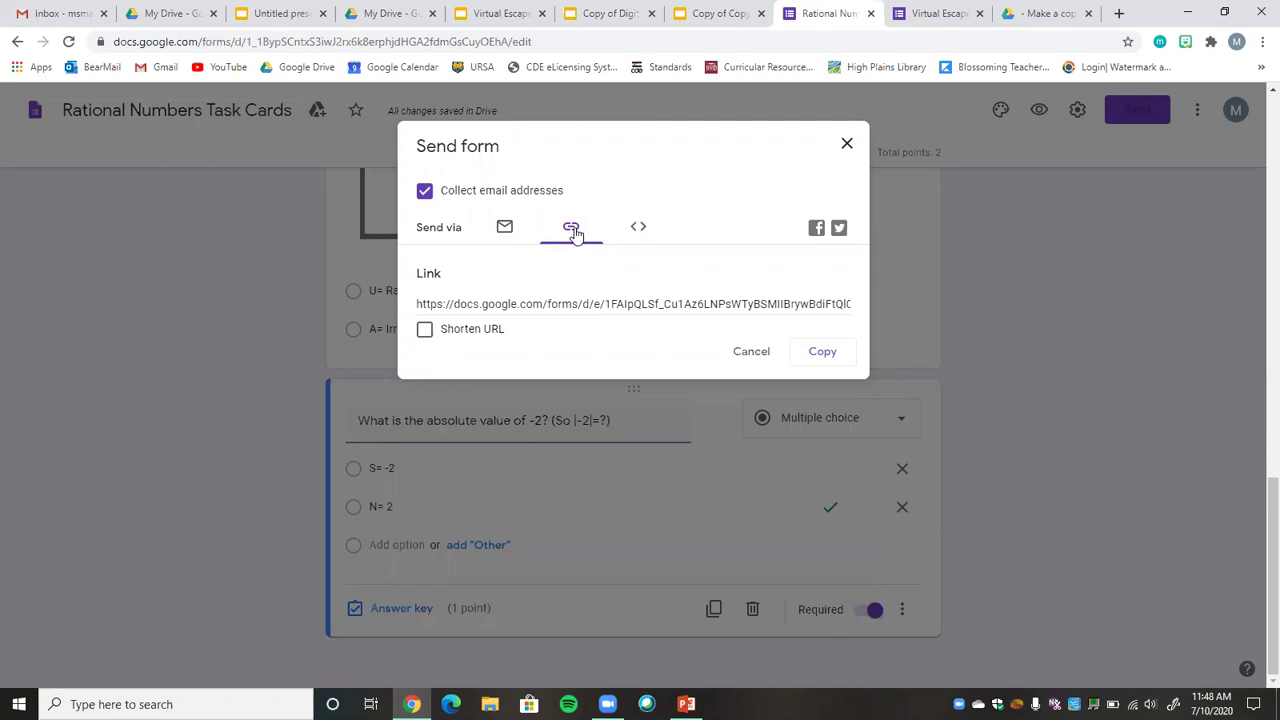
pyautogui.click(424, 332)
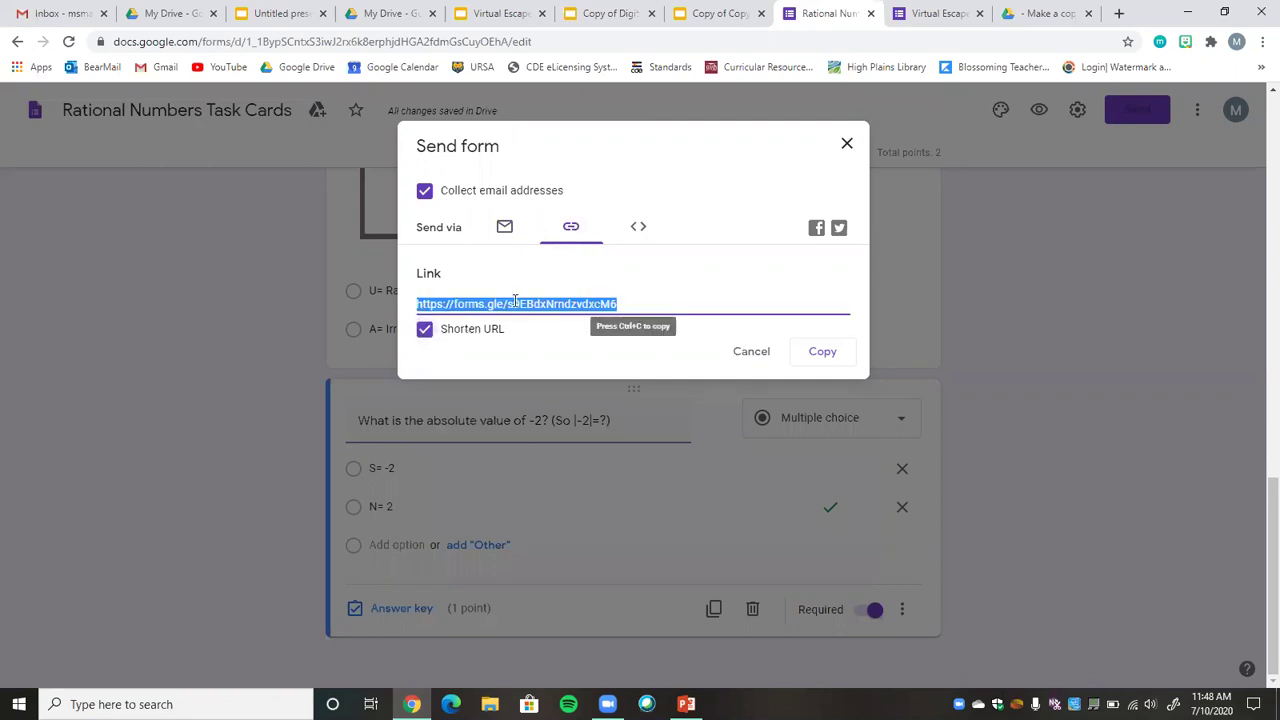
pyautogui.click(834, 358)
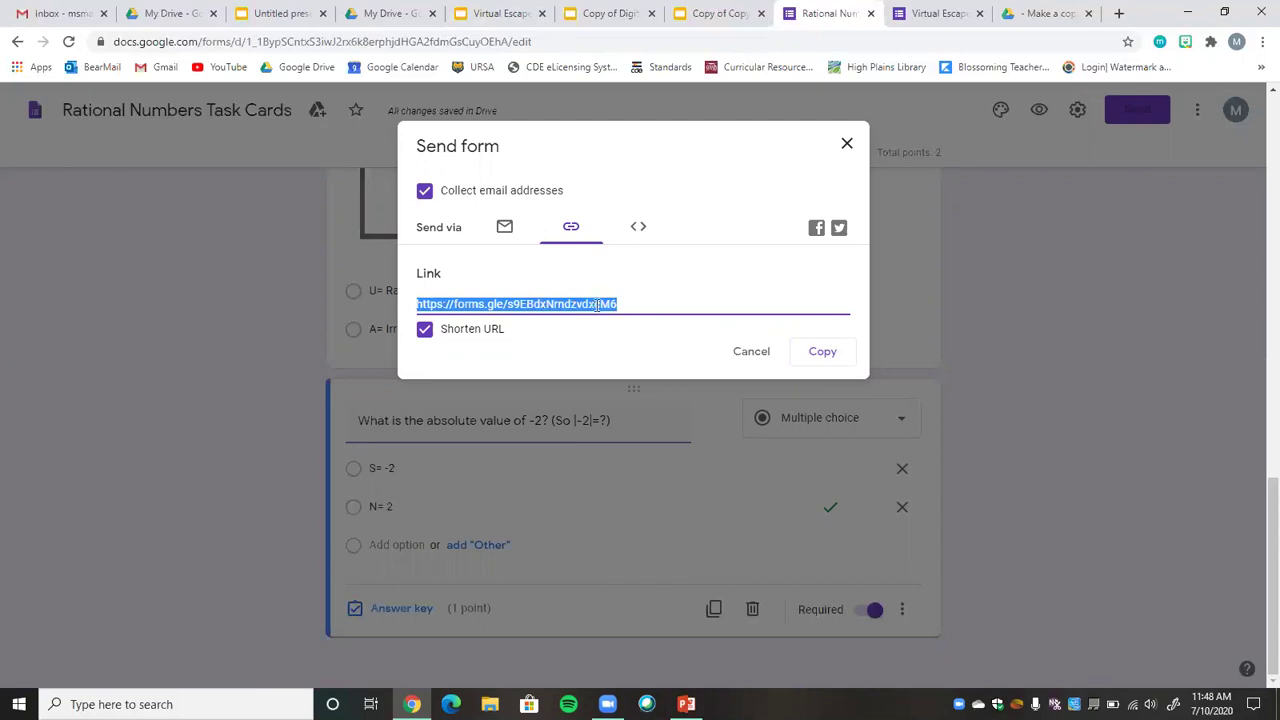
pyautogui.click(497, 13)
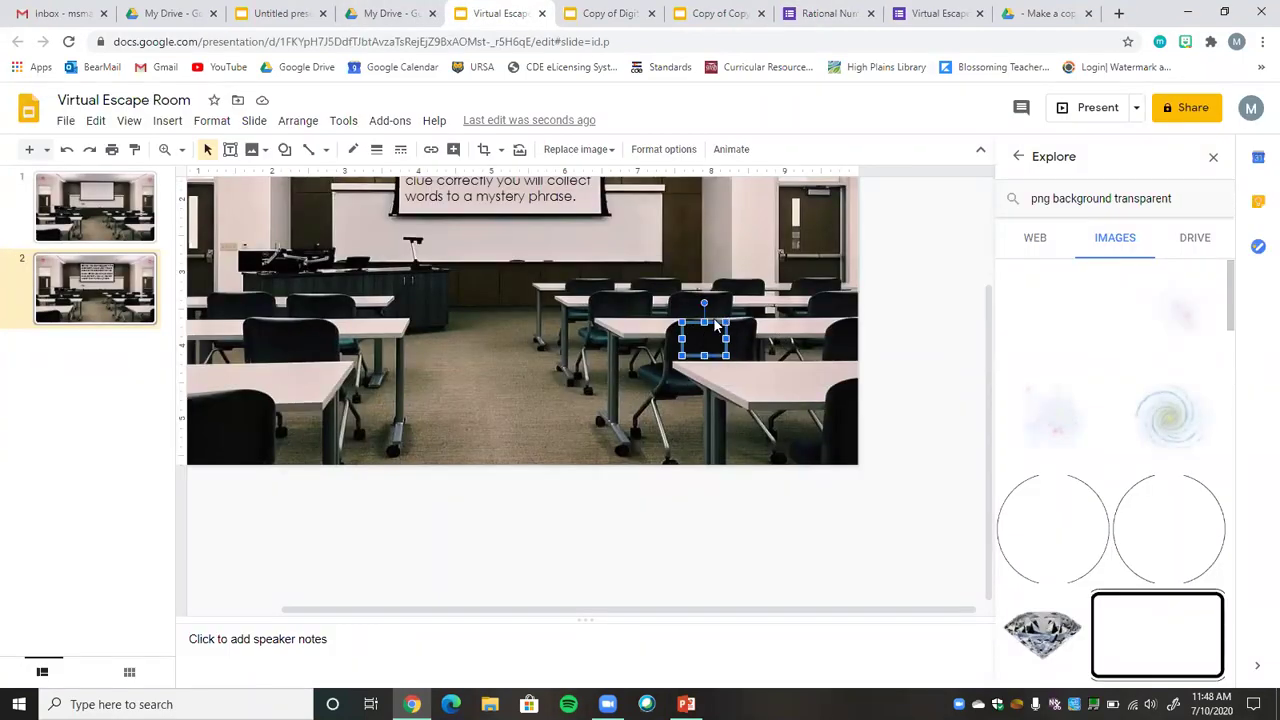
# Slightly enlarge the chair hotspot and link it to the Rational Numbers form's short URL
pyautogui.moveTo(728, 355); pyautogui.dragTo(738, 362)
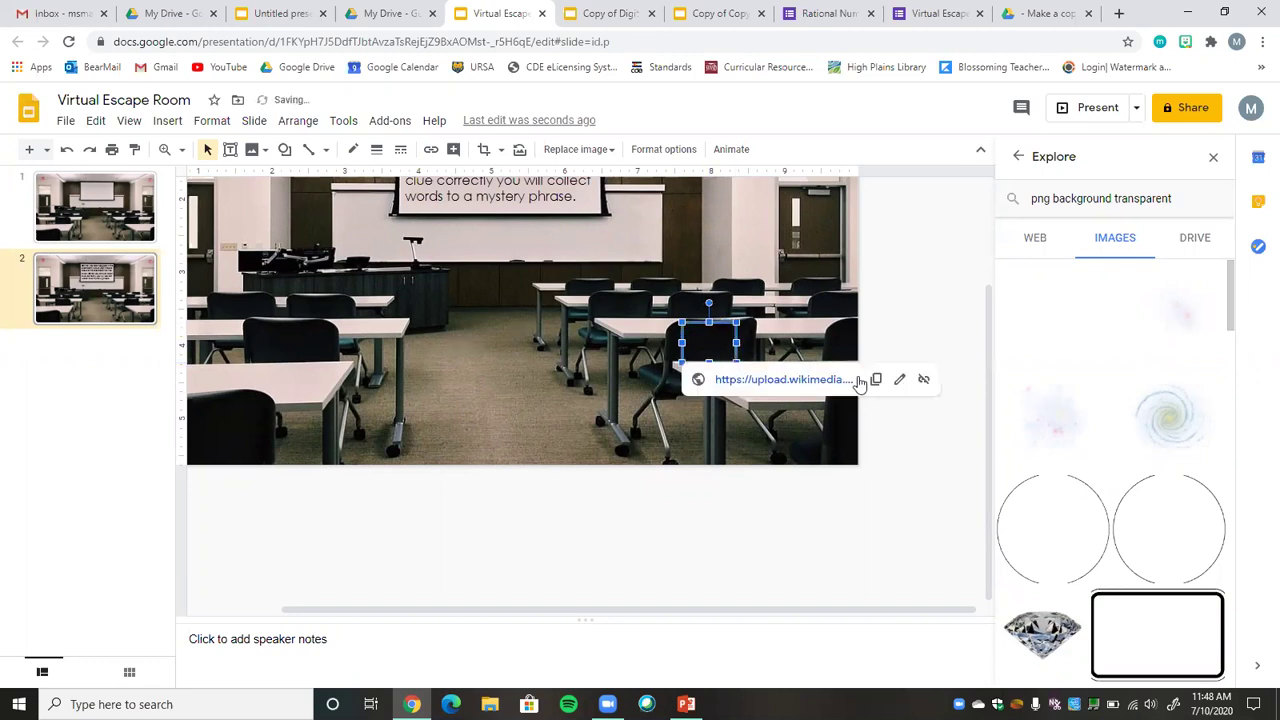
pyautogui.click(900, 380)
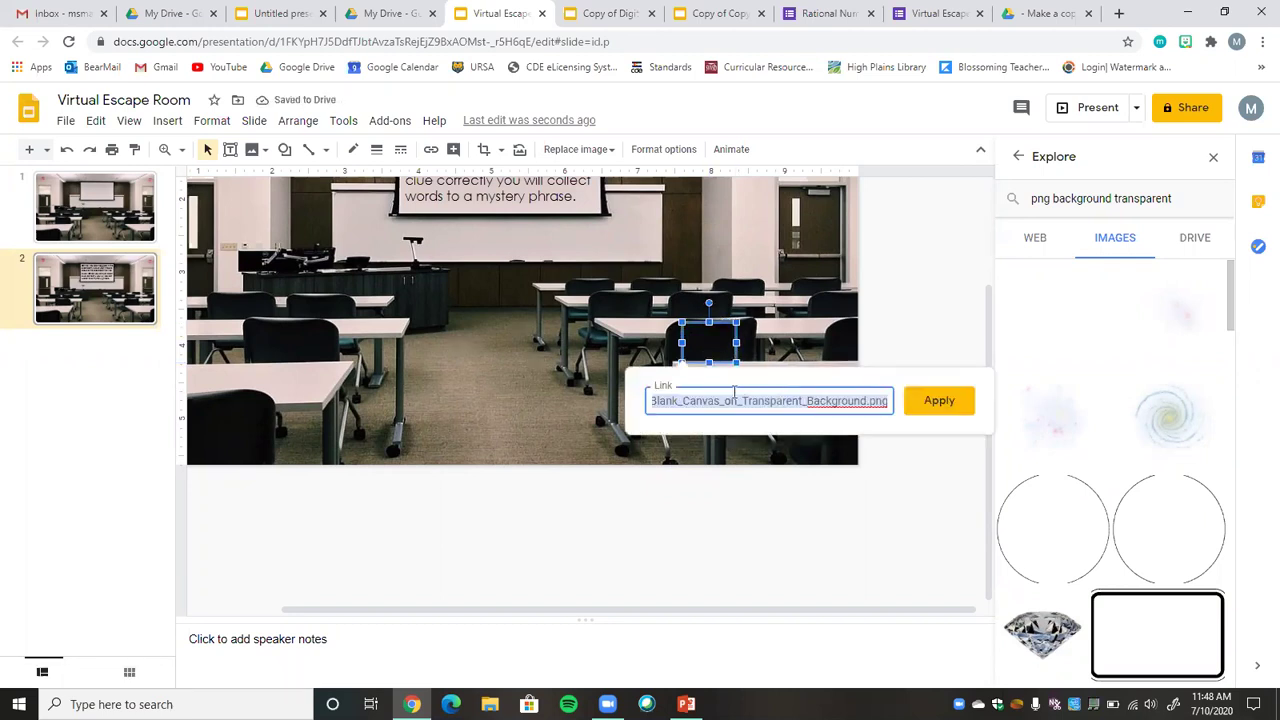
pyautogui.hotkey('ctrl', 'v')
pyautogui.click(939, 404)
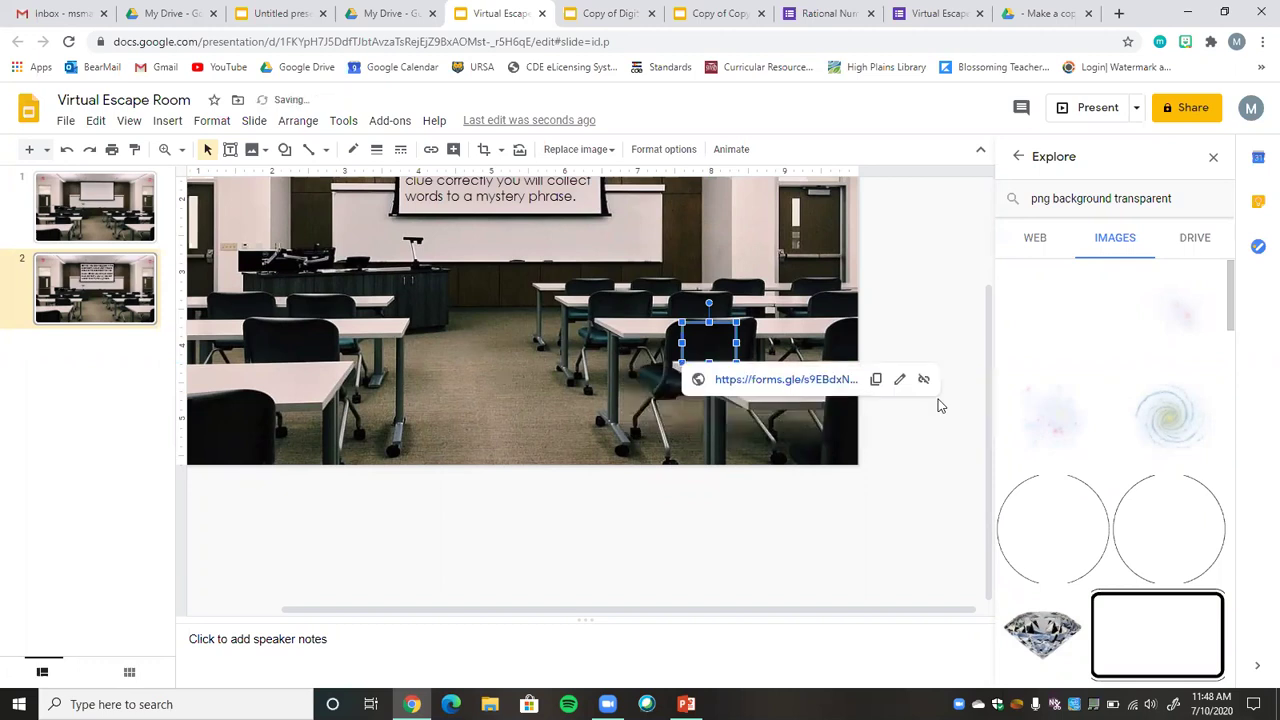
pyautogui.moveTo(986, 409); pyautogui.dragTo(985, 272)
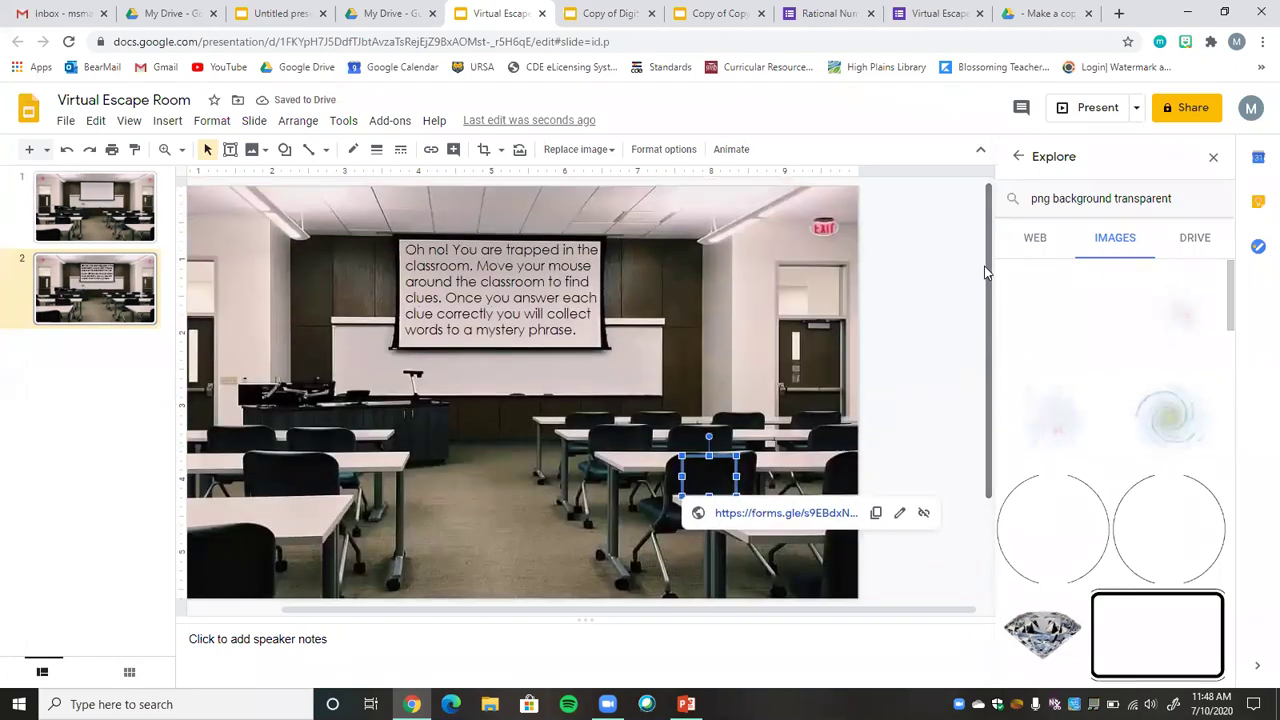
# Show the shortened shareable link for the Virtual Escape Room form
pyautogui.click(938, 13)
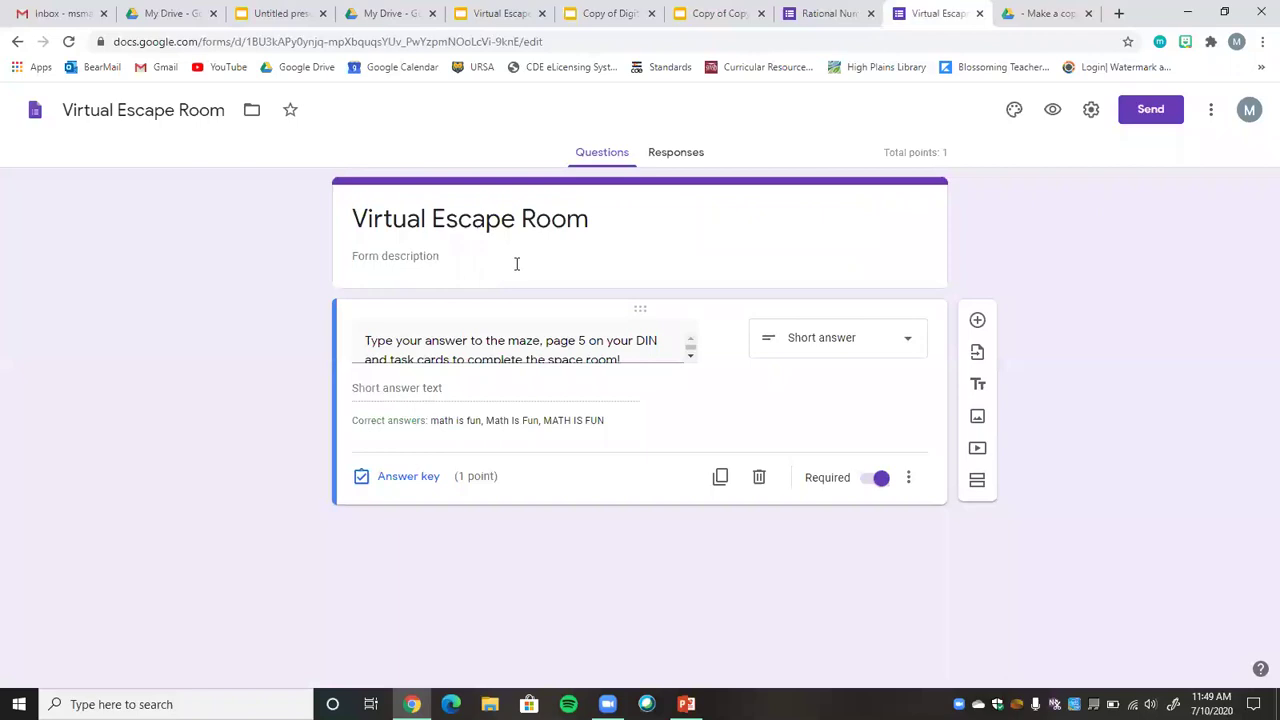
pyautogui.click(1157, 120)
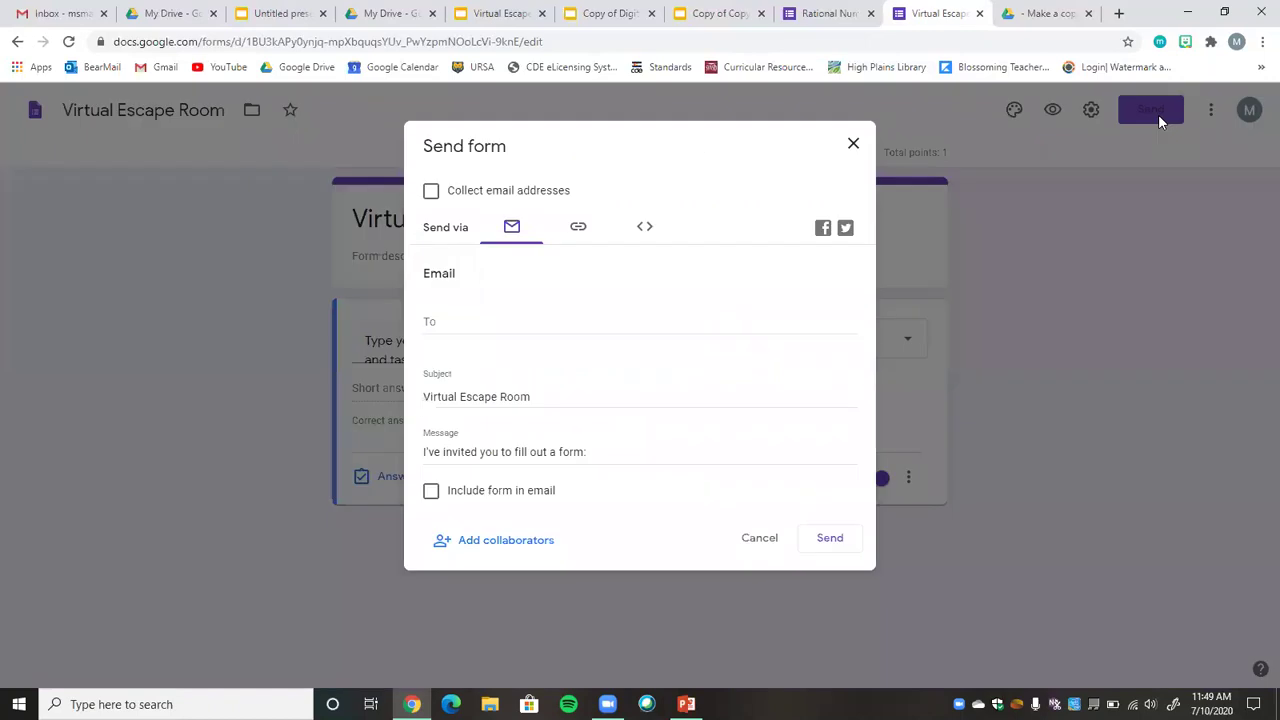
pyautogui.click(577, 228)
pyautogui.click(469, 331)
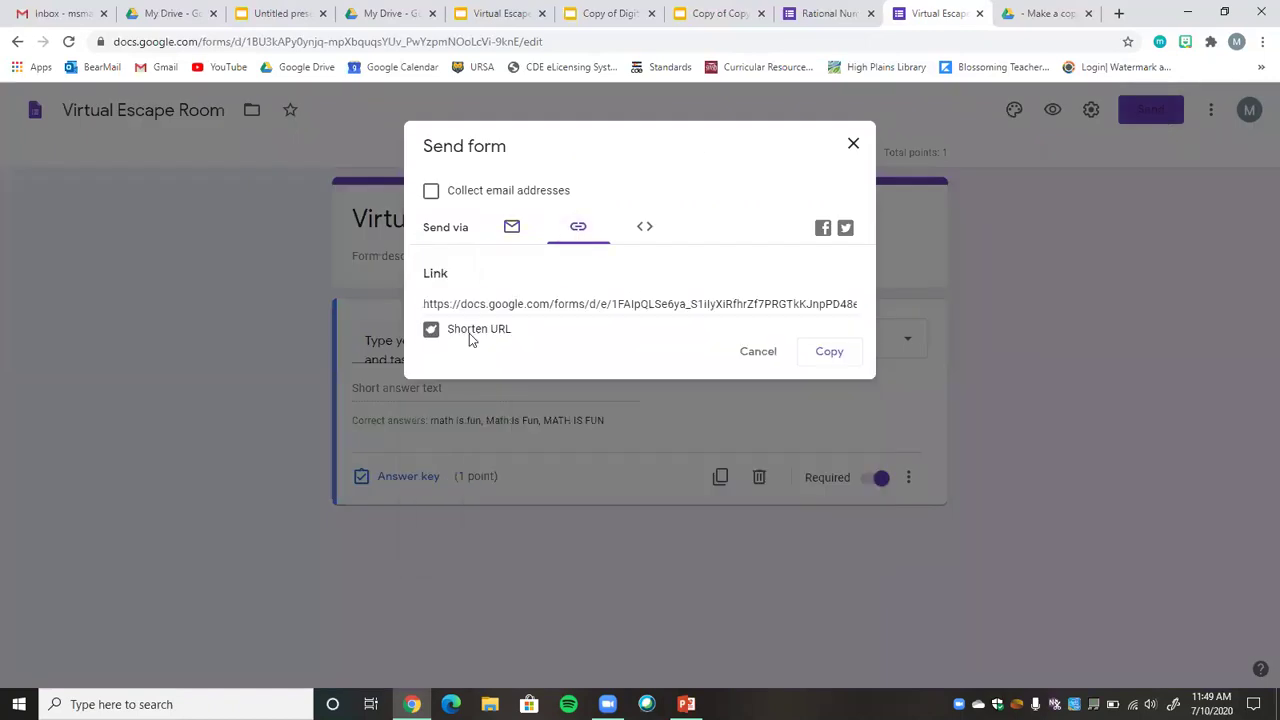
# Place a small transparent hotspot over the microphone linked to the Virtual Escape Room form's short link
pyautogui.click(825, 360)
pyautogui.click(498, 15)
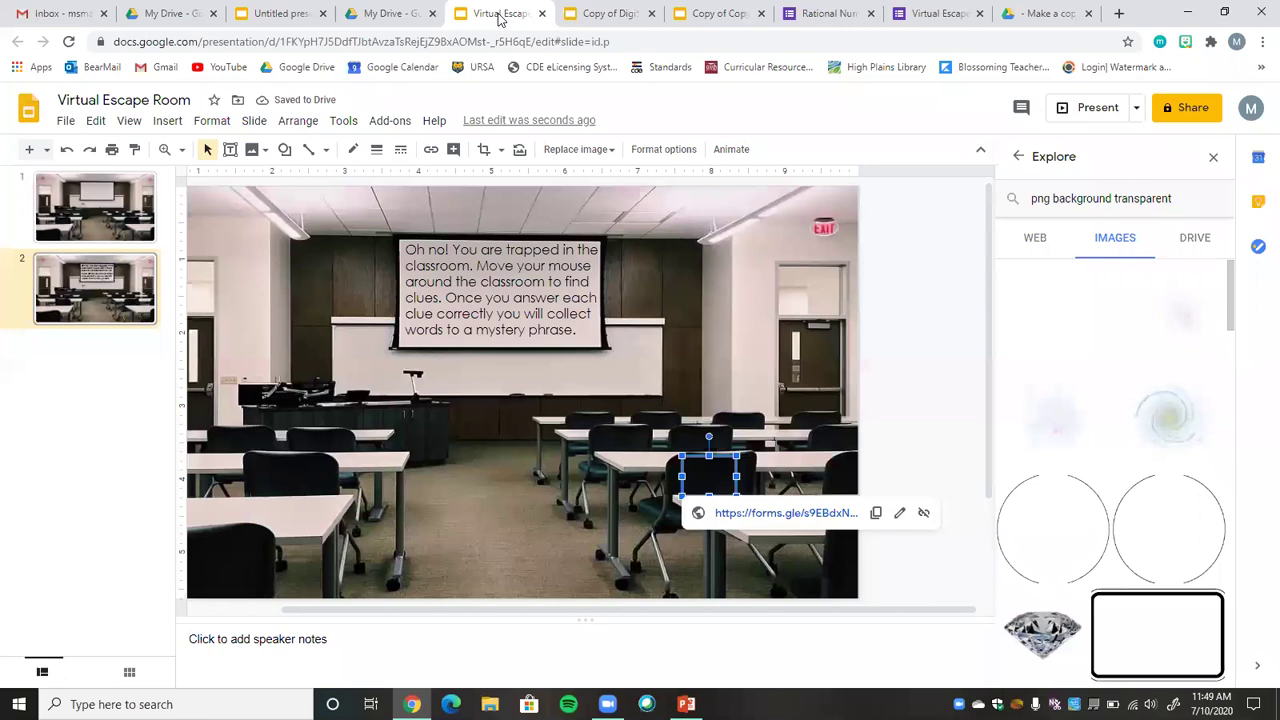
pyautogui.moveTo(1038, 320); pyautogui.dragTo(391, 374)
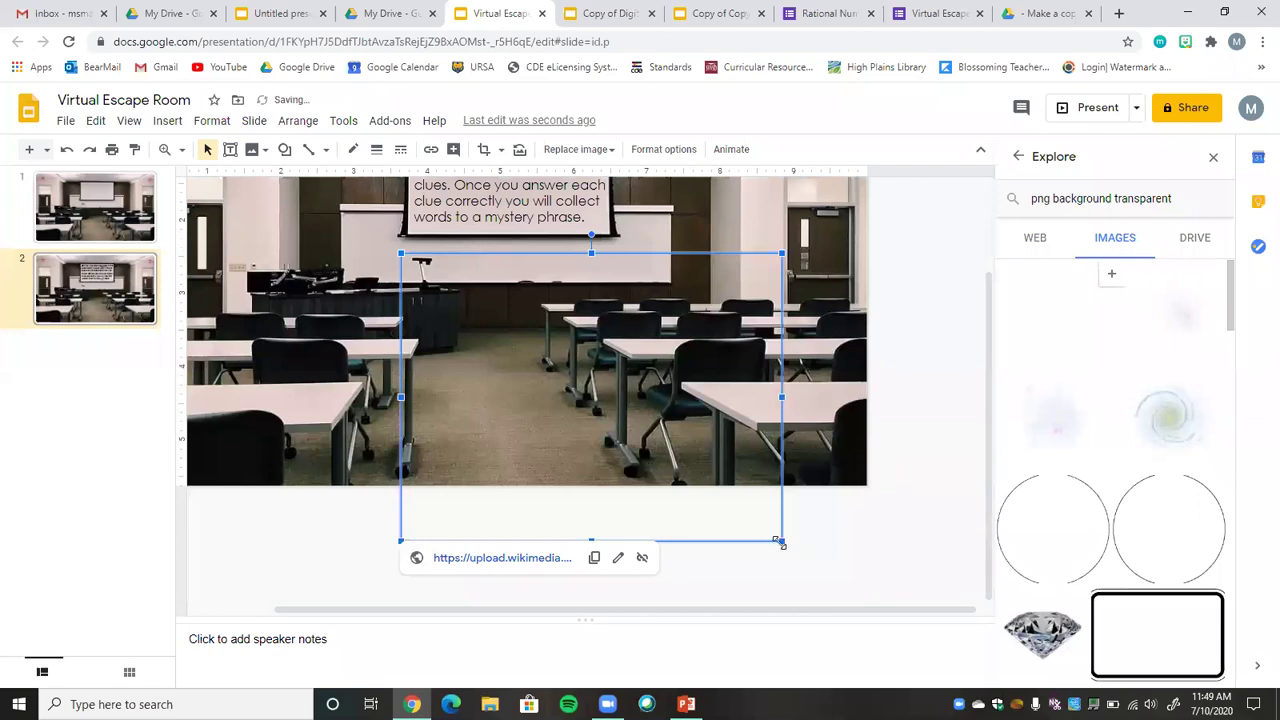
pyautogui.moveTo(780, 541); pyautogui.dragTo(448, 290)
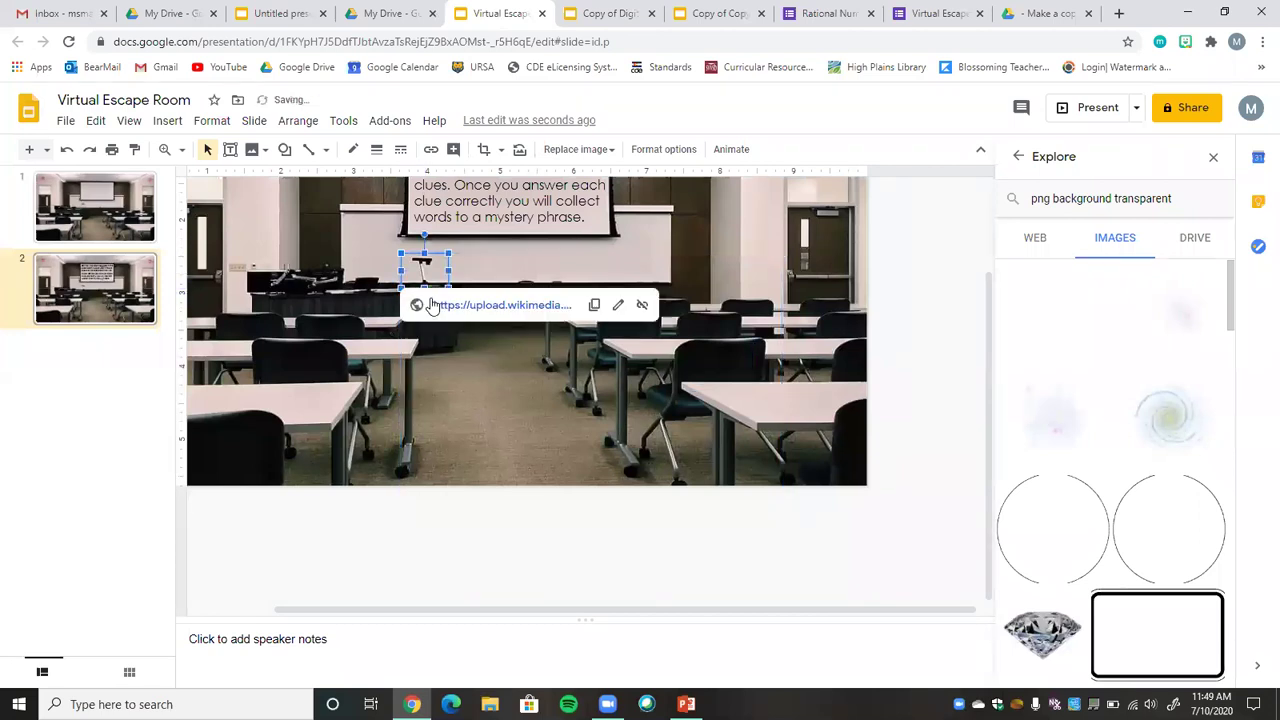
pyautogui.click(617, 305)
pyautogui.hotkey('ctrl', 'v')
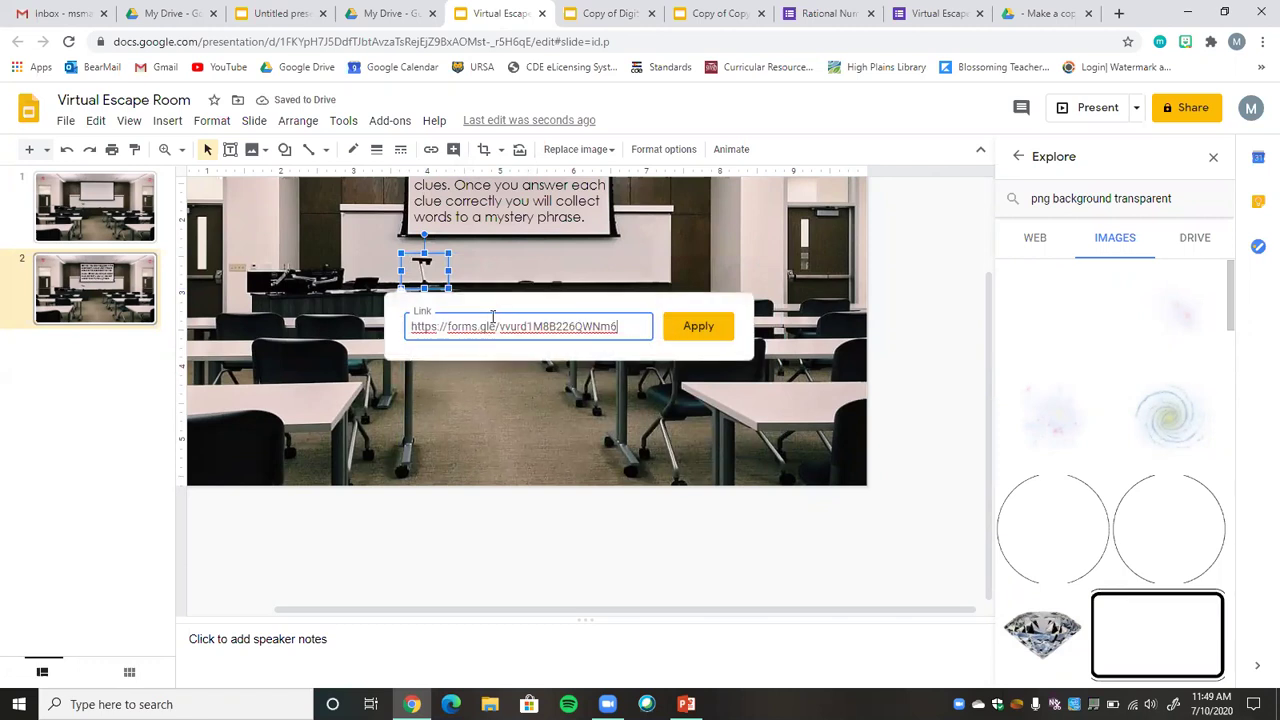
pyautogui.click(722, 326)
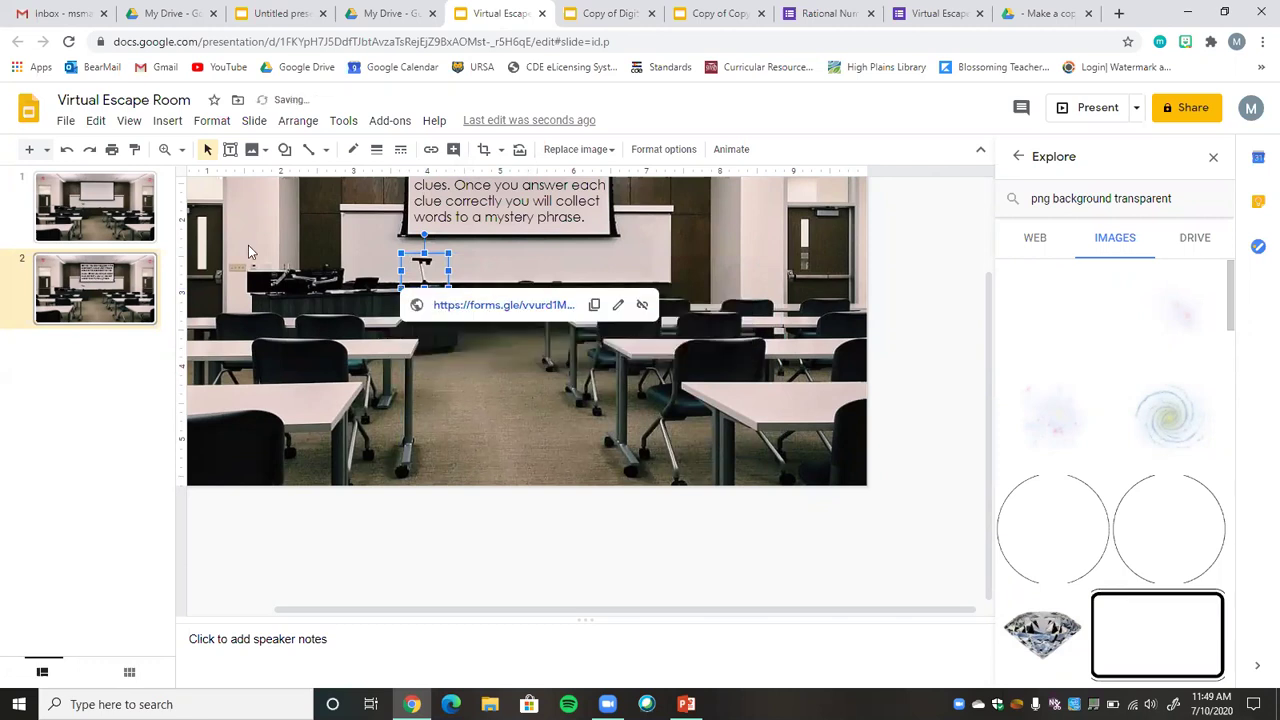
pyautogui.click(1213, 157)
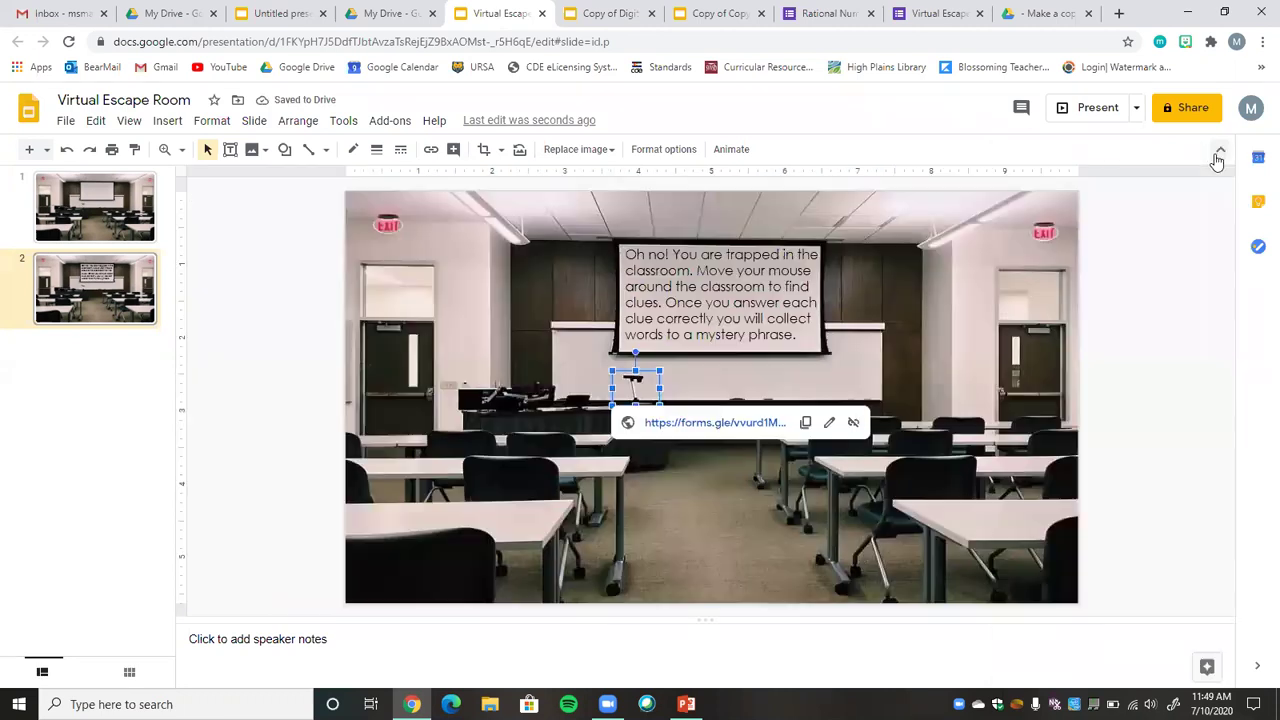
# Dismiss the sharing prompts in the notebook and maze copies and close the form's Send dialog
pyautogui.click(614, 12)
pyautogui.click(360, 317)
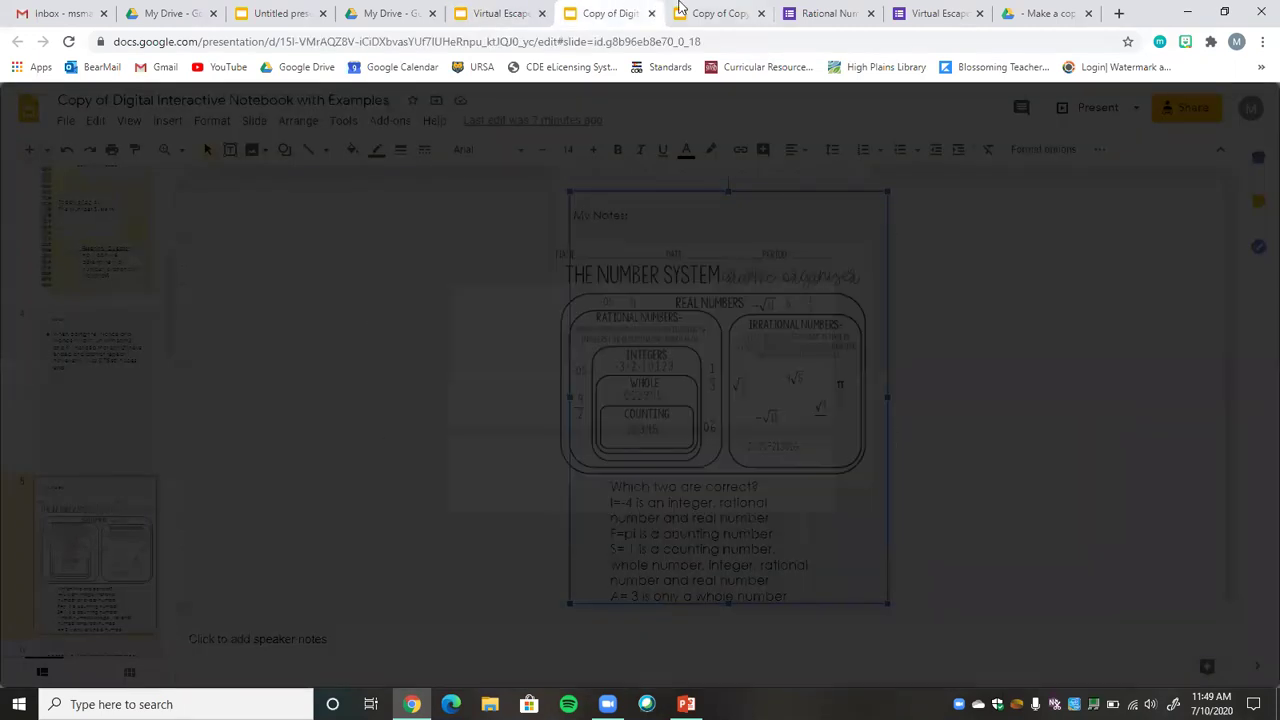
pyautogui.click(680, 8)
pyautogui.click(246, 363)
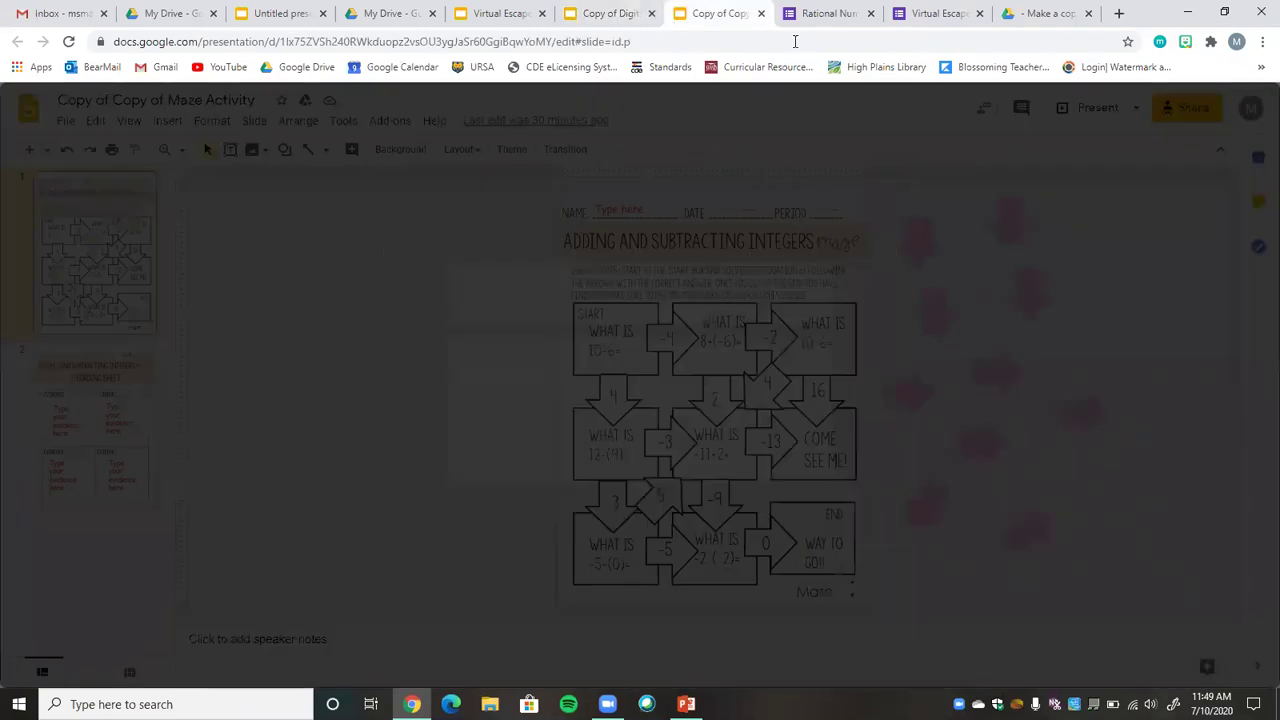
pyautogui.click(852, 8)
pyautogui.click(935, 12)
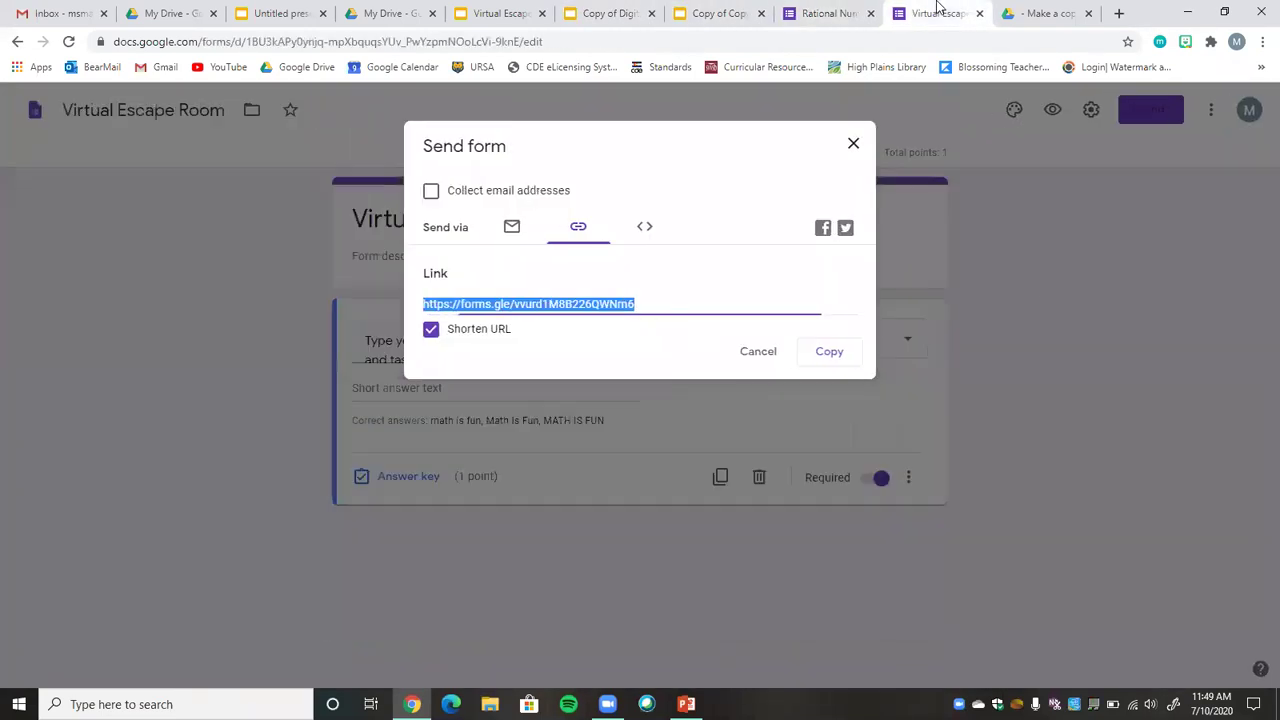
pyautogui.click(853, 143)
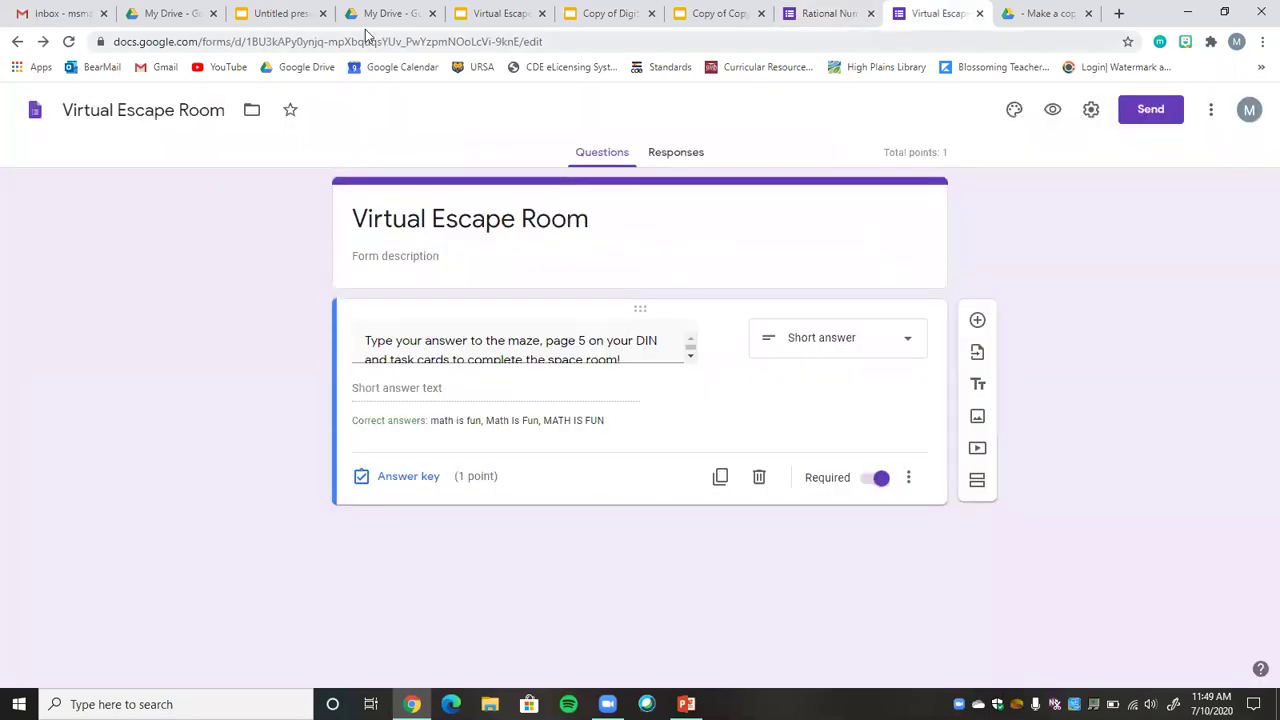
# Delete the blank first slide from the Virtual Escape Room presentation
pyautogui.click(505, 13)
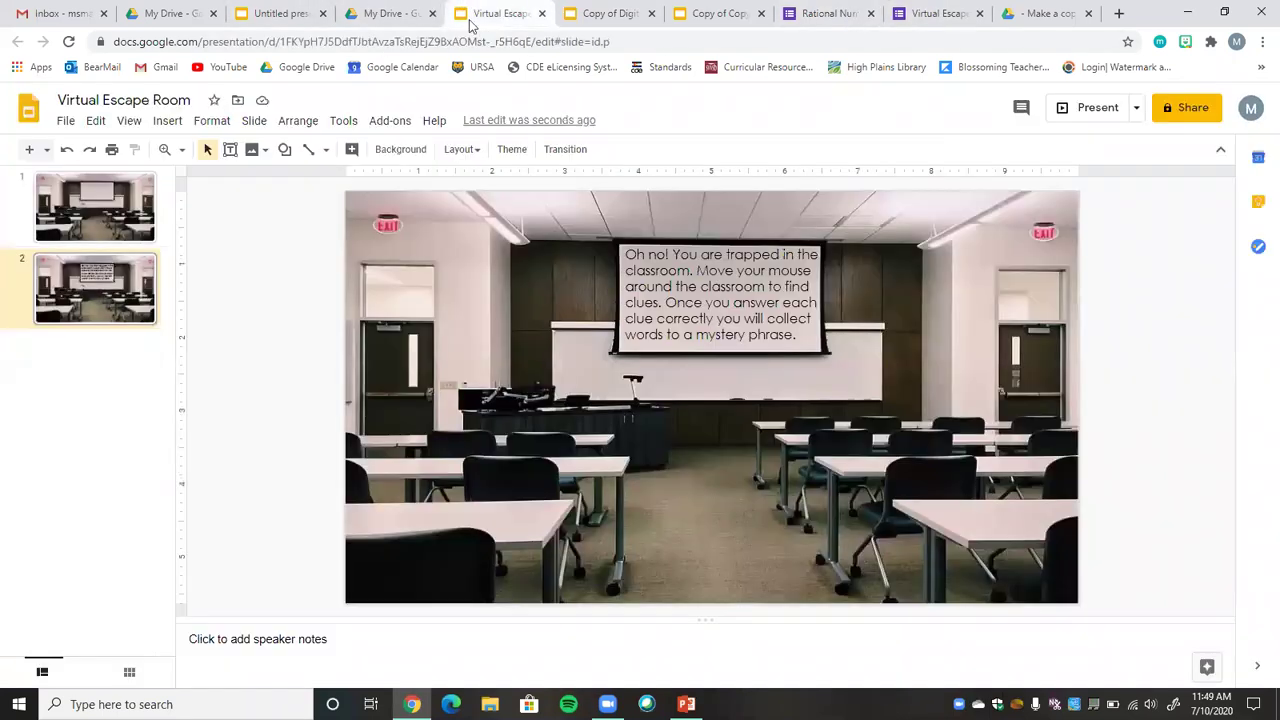
pyautogui.click(87, 195)
pyautogui.press('Delete')
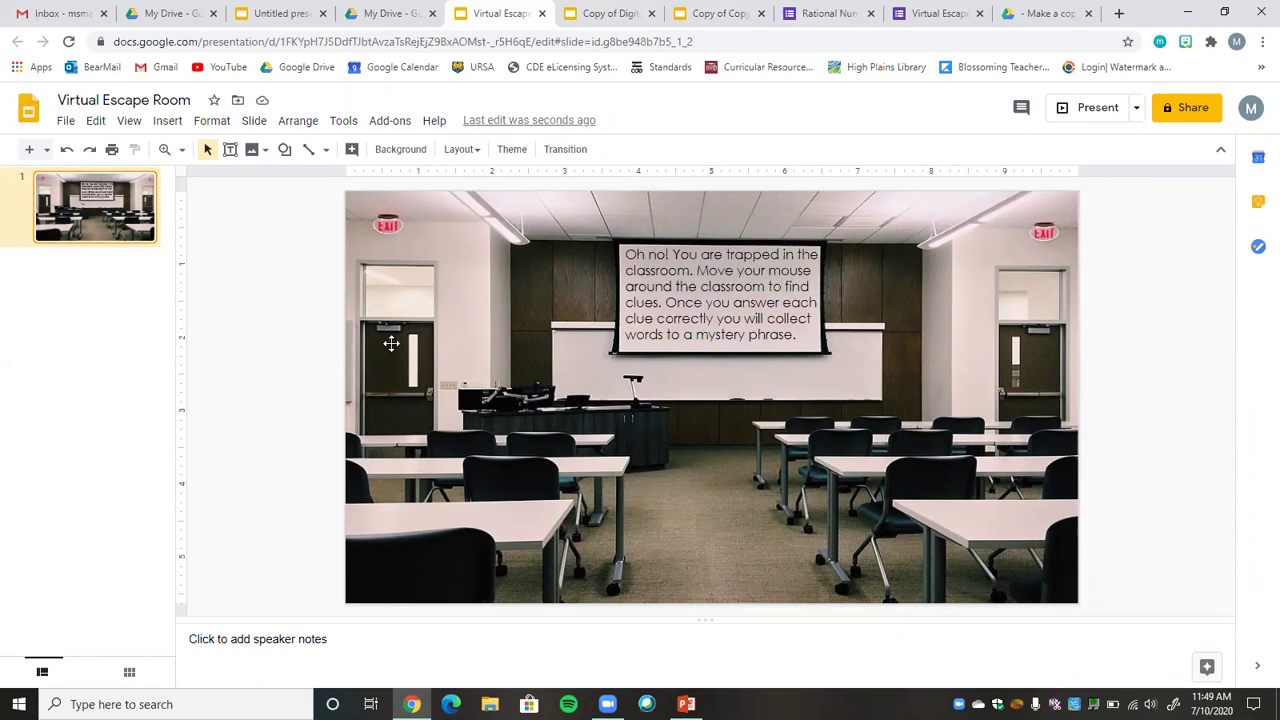
# Present the slide and verify the microphone hotspot opens the Virtual Escape Room form
pyautogui.click(1090, 112)
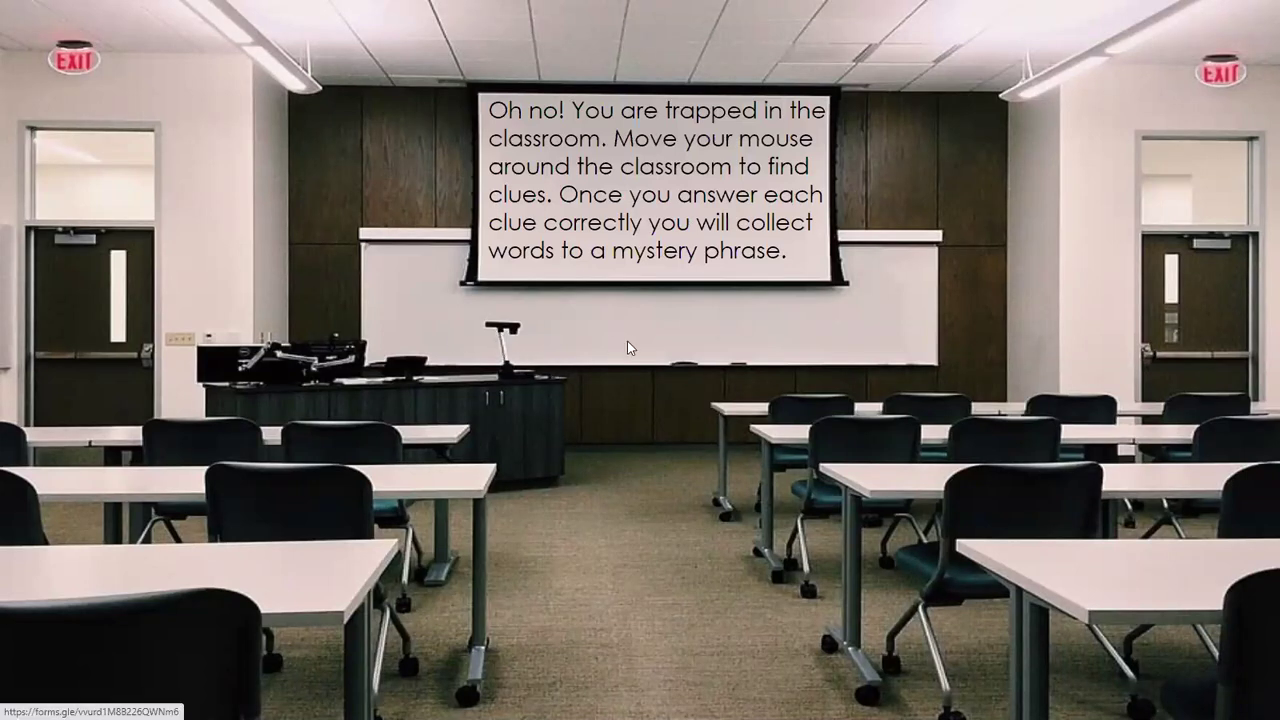
pyautogui.click(497, 344)
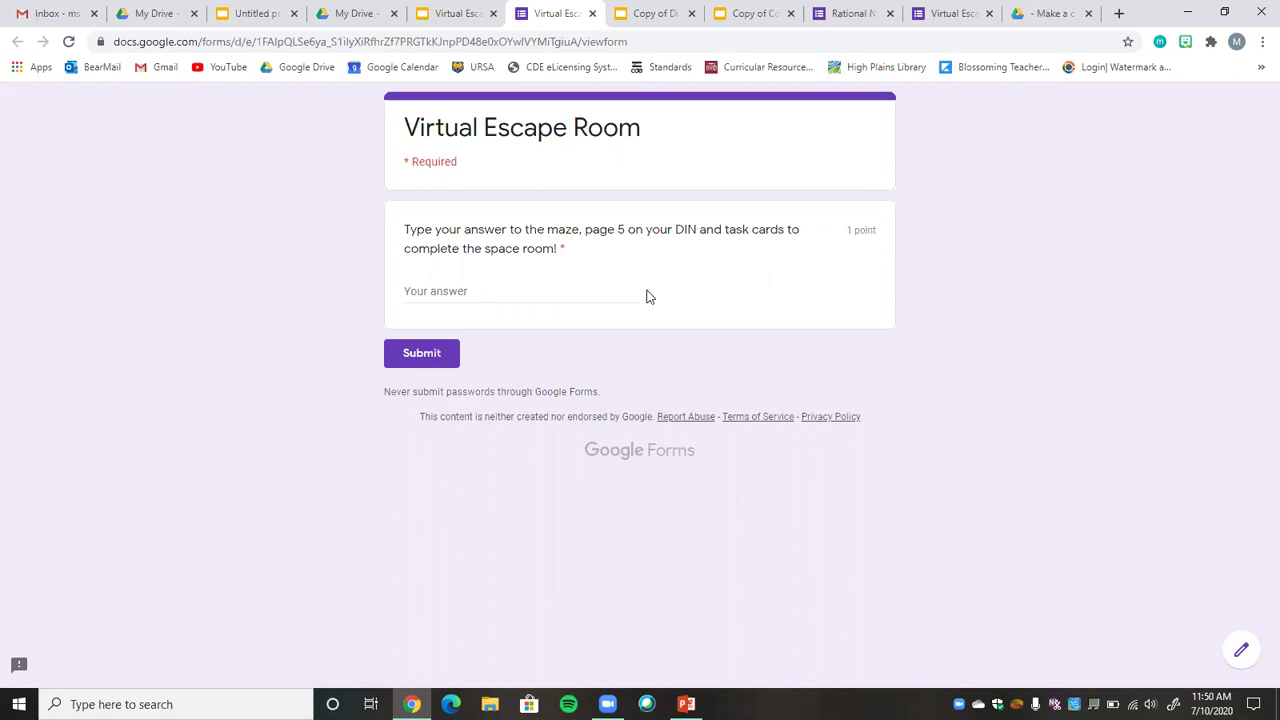
pyautogui.click(438, 14)
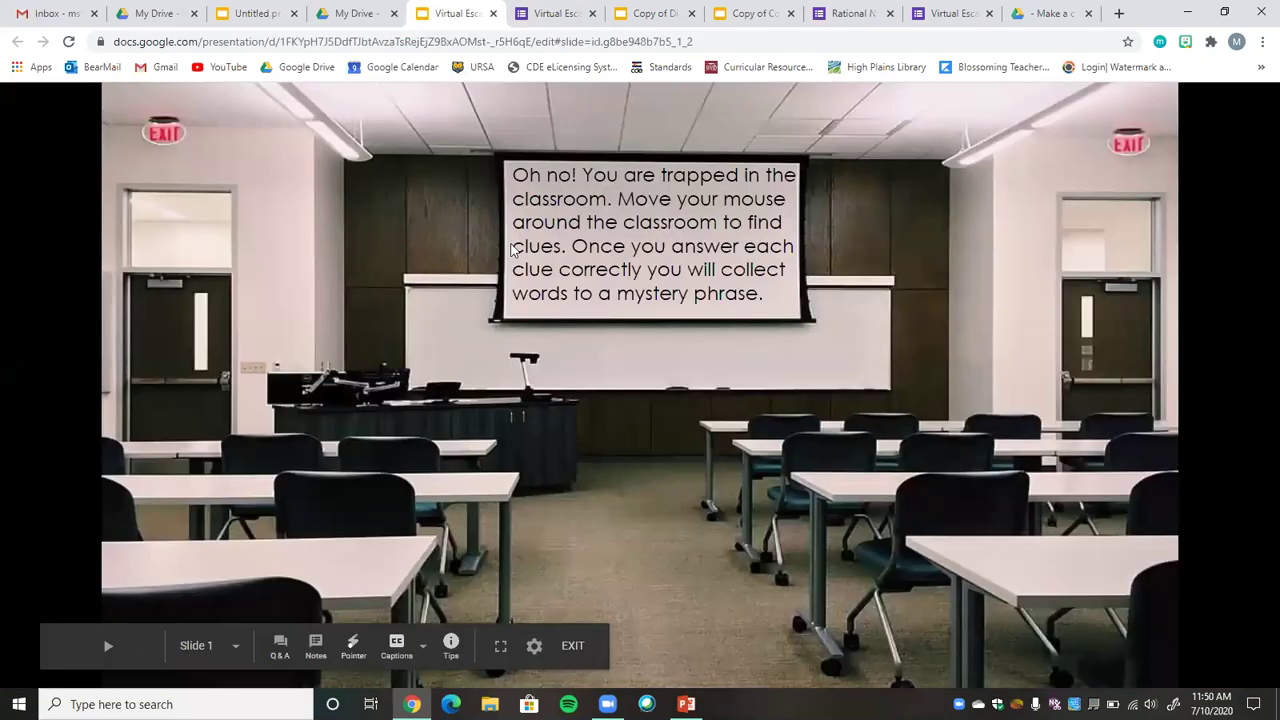
# Test the left door hotspot, which opens the interactive notebook, and browse slides 5 and 6
pyautogui.click(184, 324)
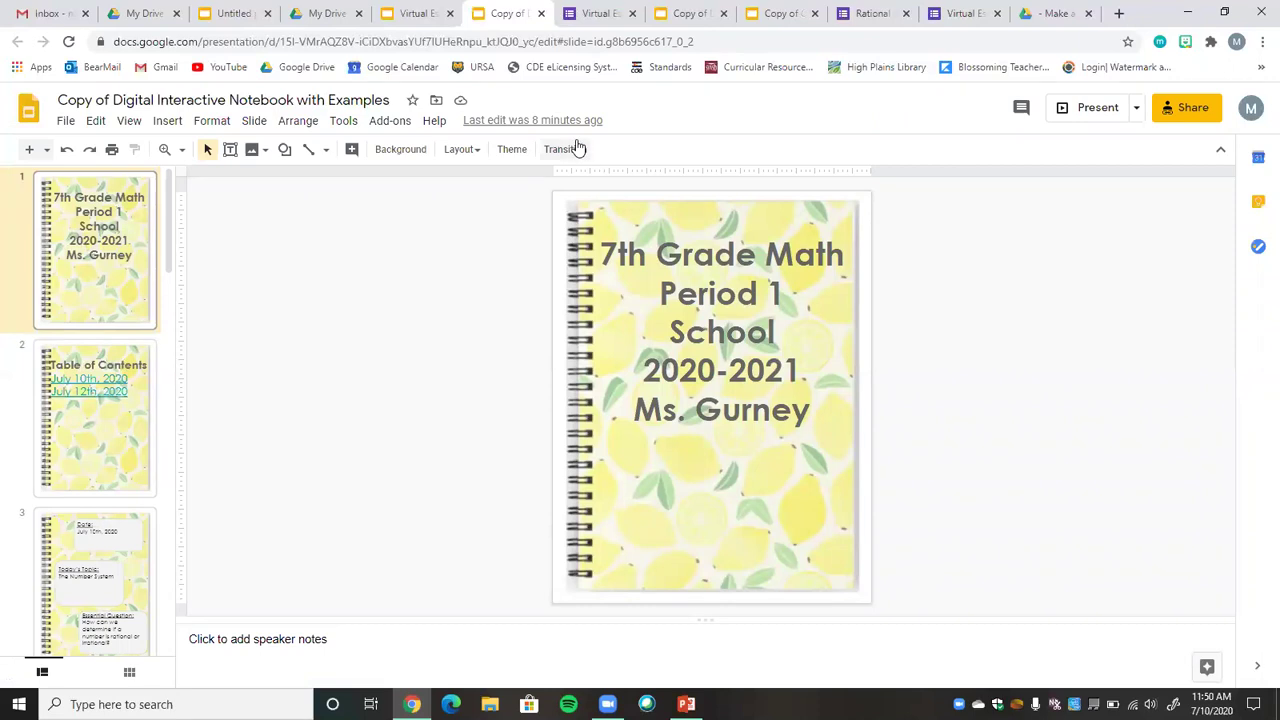
pyautogui.click(108, 395)
pyautogui.press('Down')
pyautogui.press('Down')
pyautogui.press('Down')
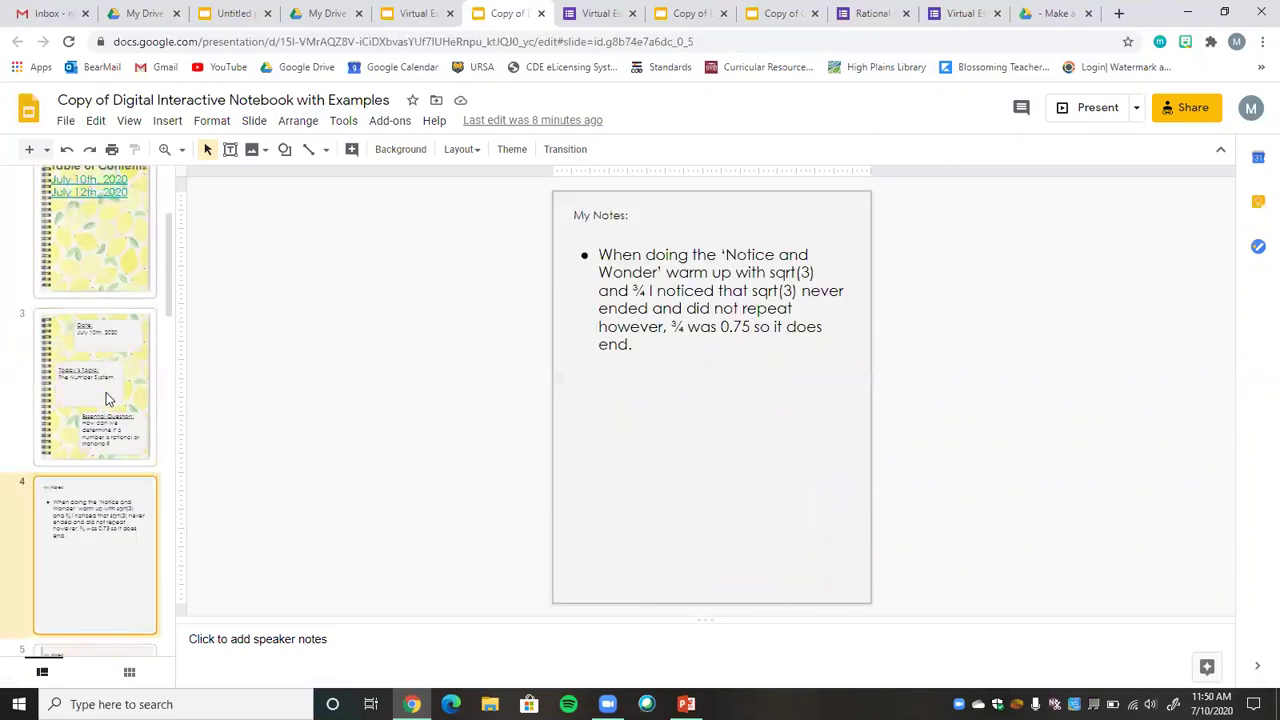
pyautogui.press('Down')
pyautogui.press('Up')
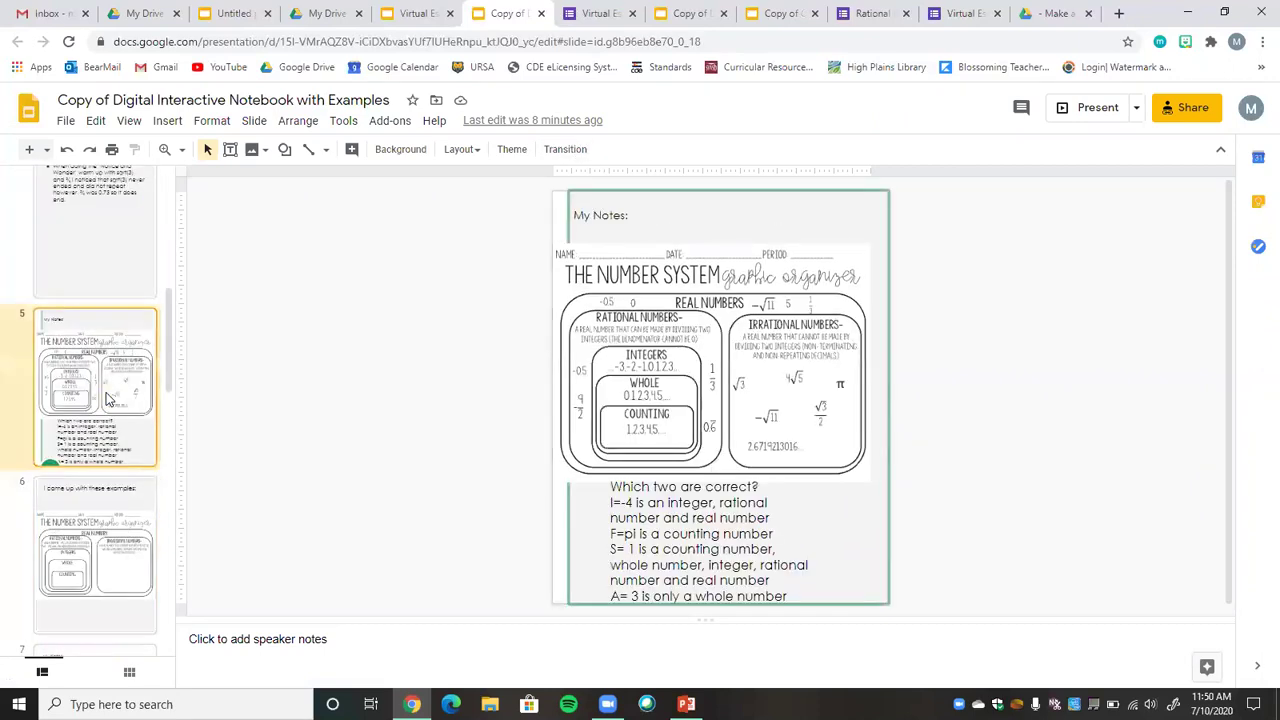
pyautogui.click(399, 9)
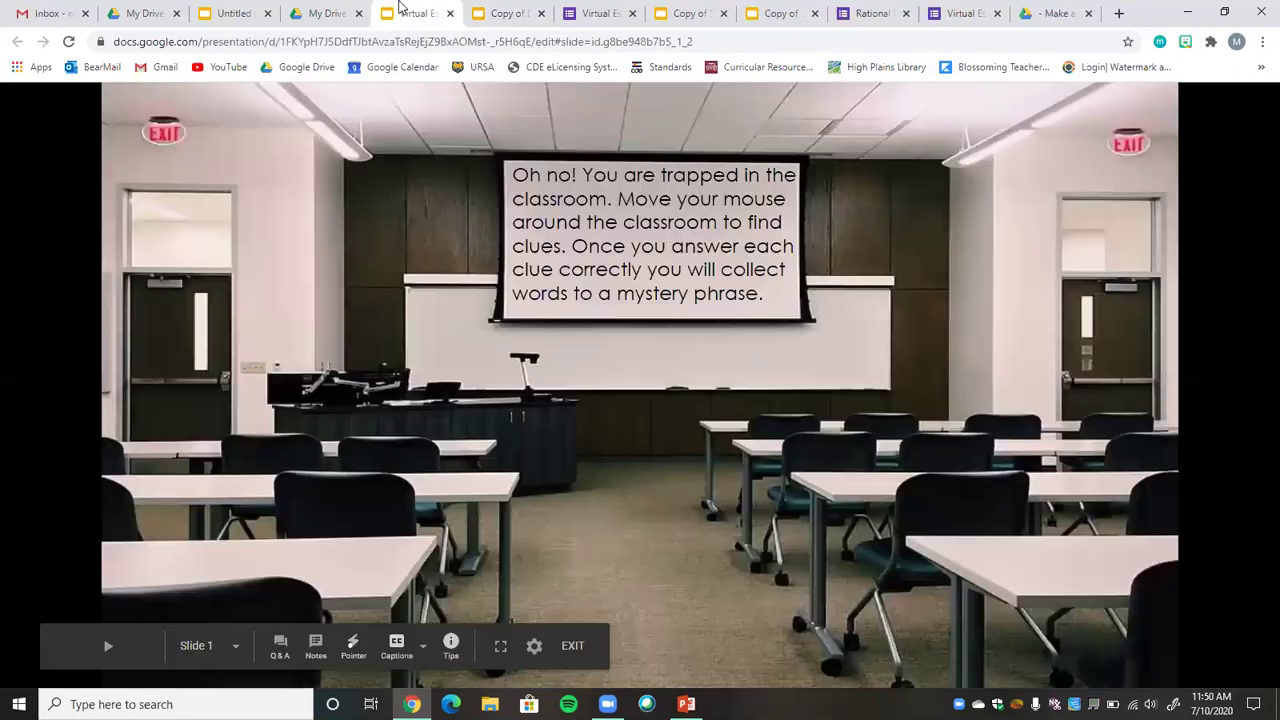
# Test the right-hand chair hotspot, which opens the Rational Numbers Task Cards form
pyautogui.click(952, 509)
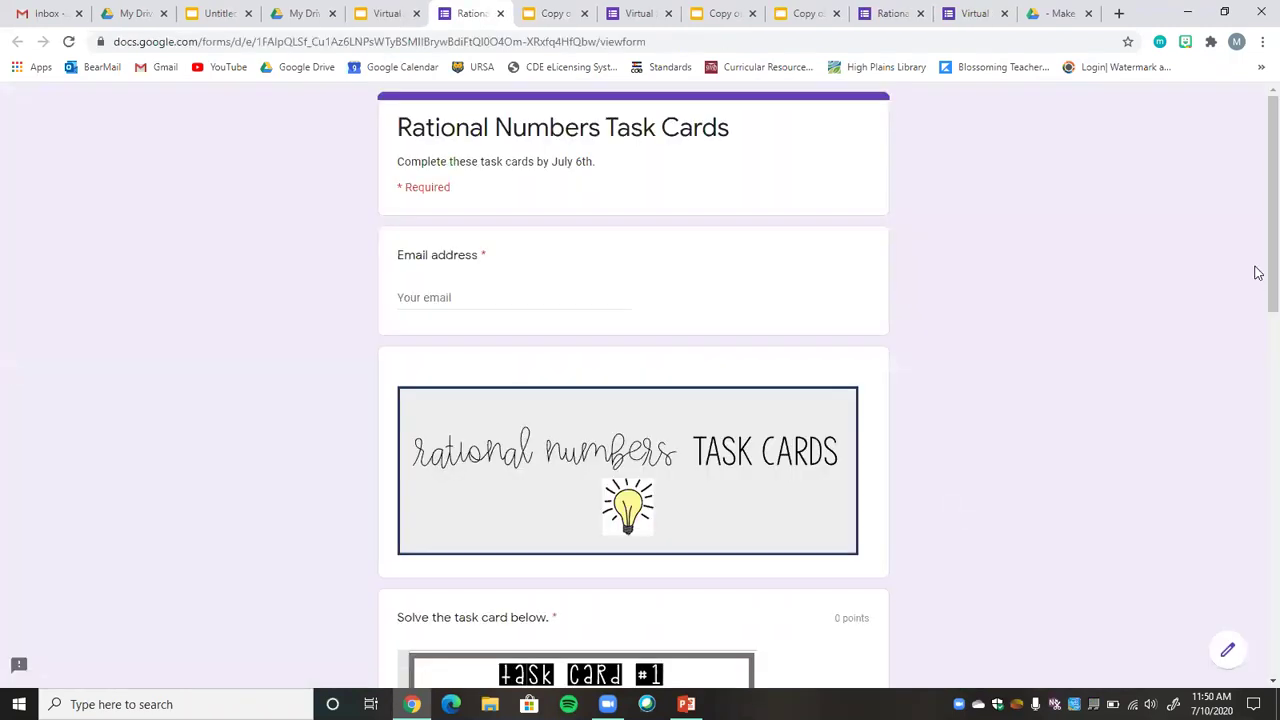
pyautogui.moveTo(1257, 257); pyautogui.dragTo(1257, 641)
pyautogui.scroll(10, 1250, 200)
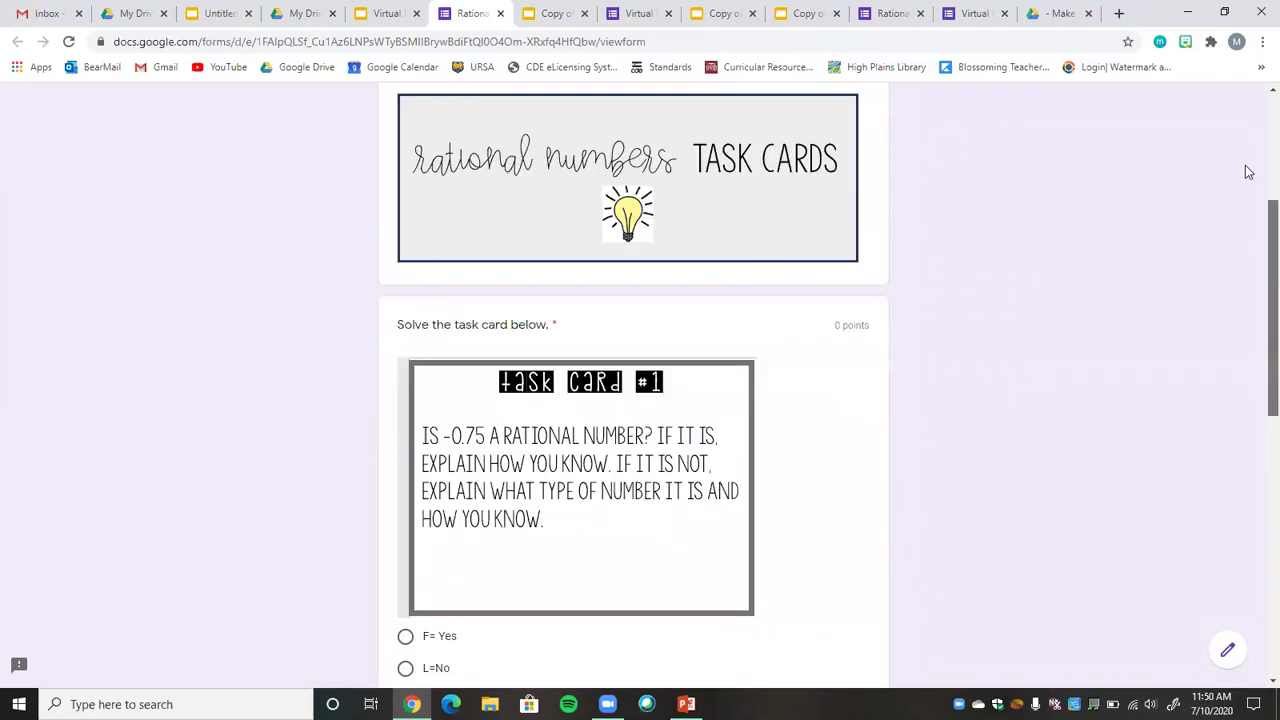
pyautogui.click(552, 13)
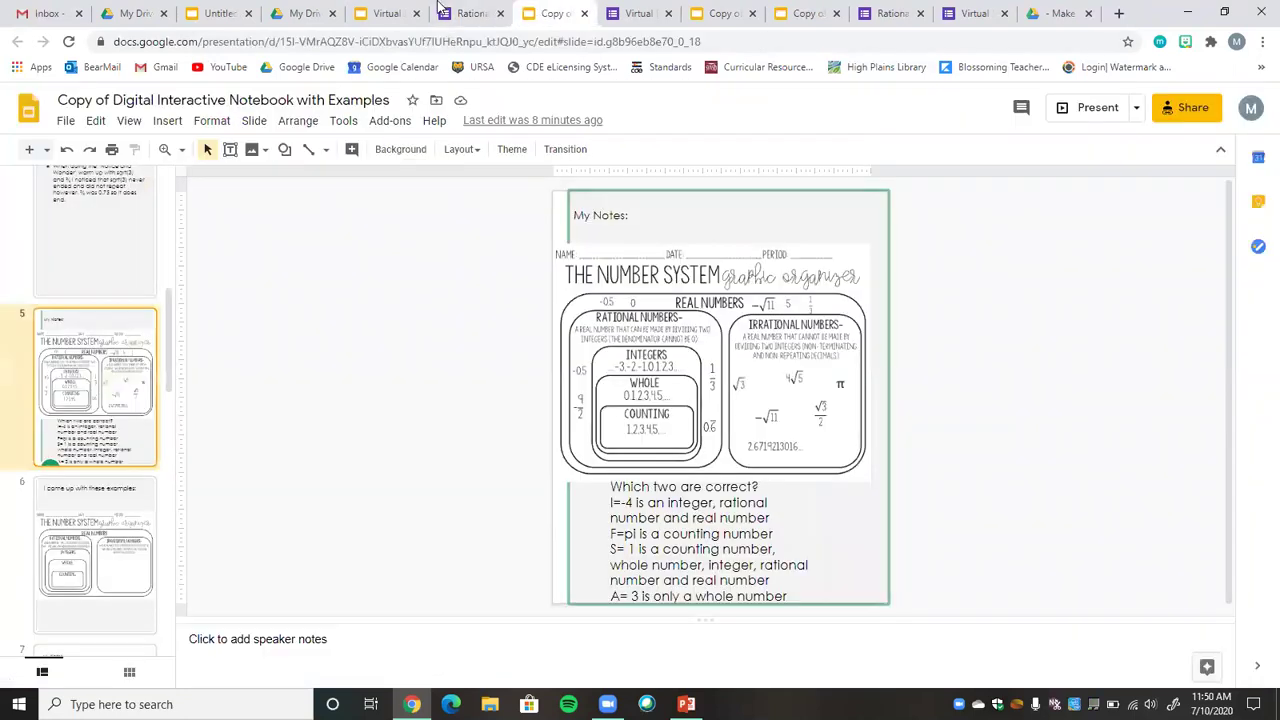
pyautogui.click(385, 13)
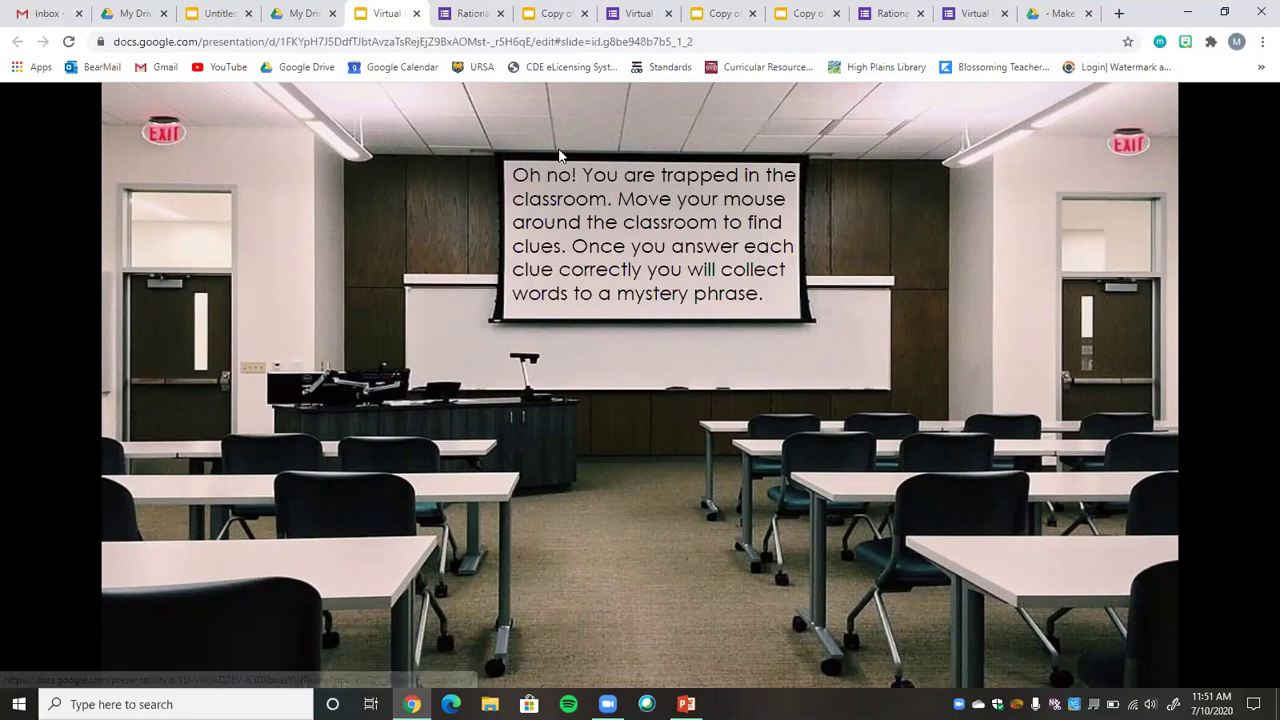
# Make a copy of the Maze Activity from the EXIT sign link and nudge a pink arrow up-left
pyautogui.click(1132, 148)
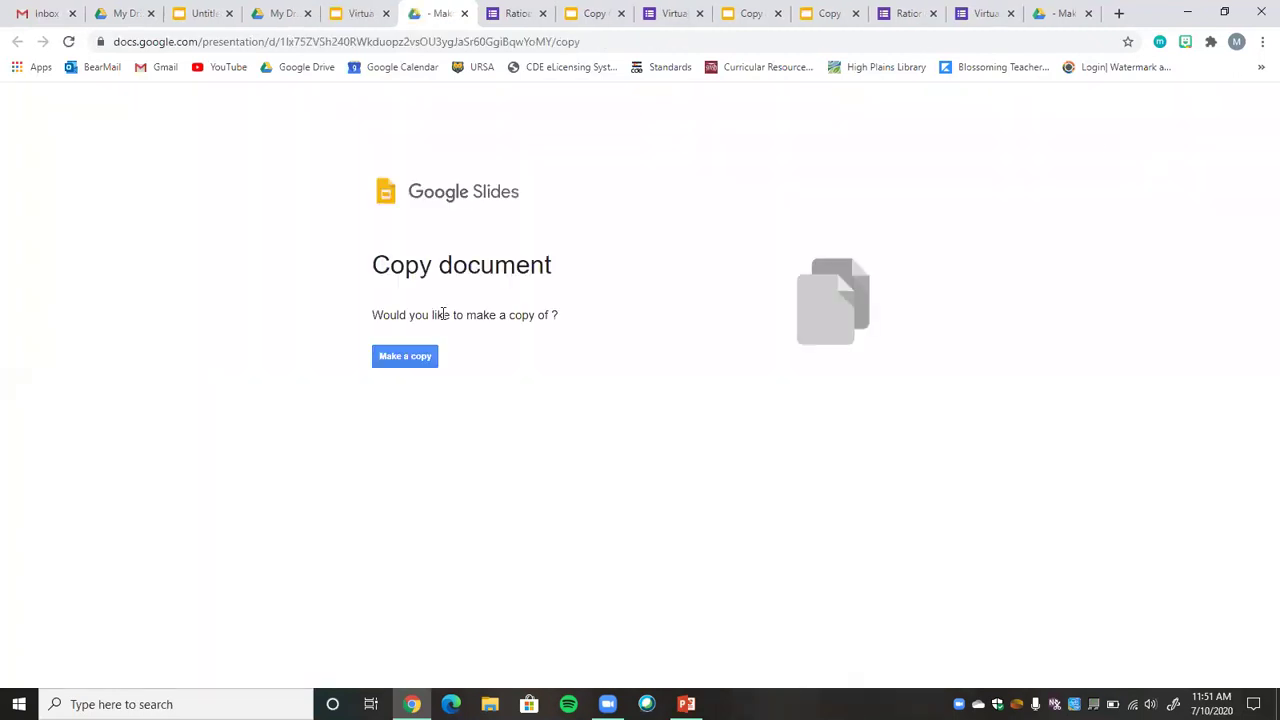
pyautogui.click(407, 360)
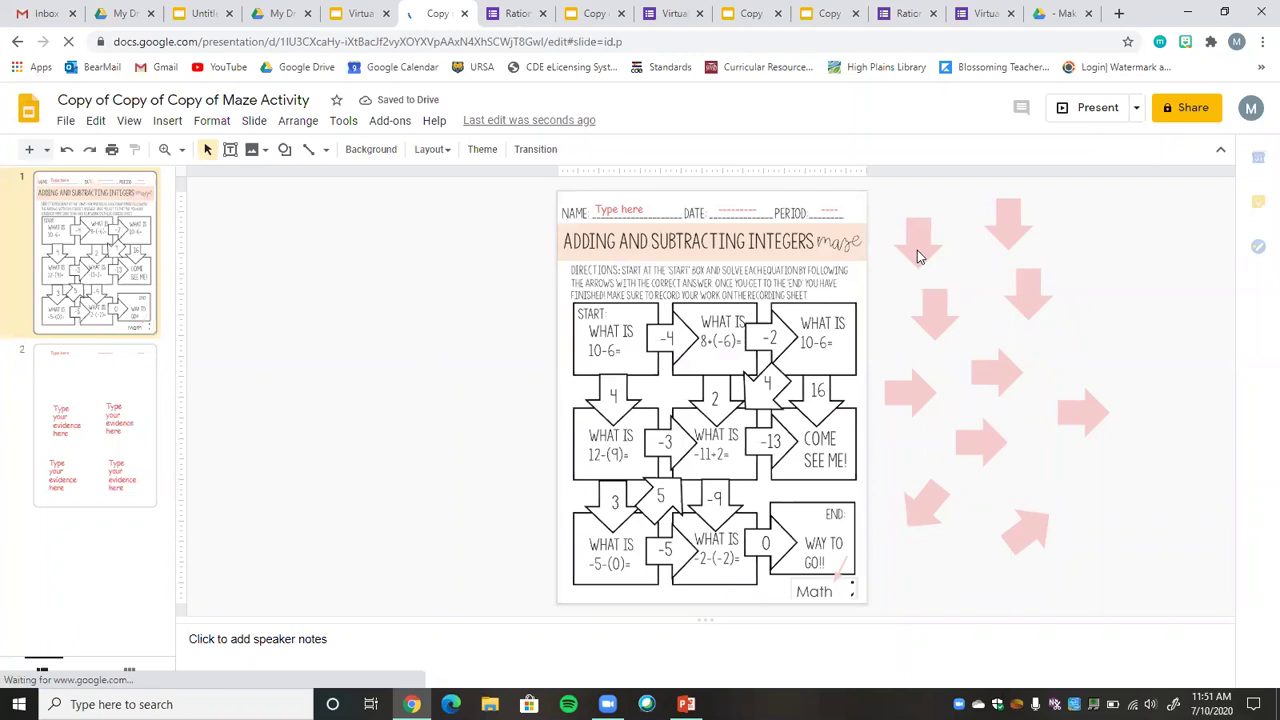
pyautogui.click(918, 248)
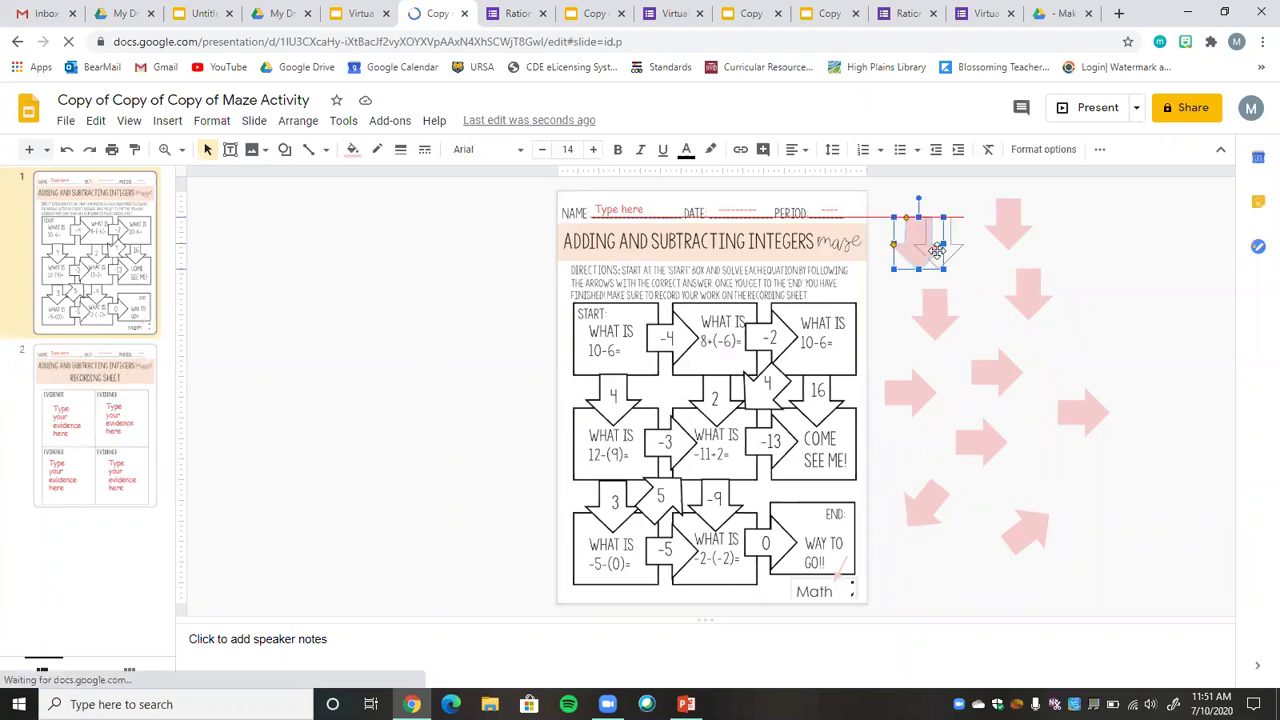
pyautogui.moveTo(937, 250); pyautogui.dragTo(929, 237)
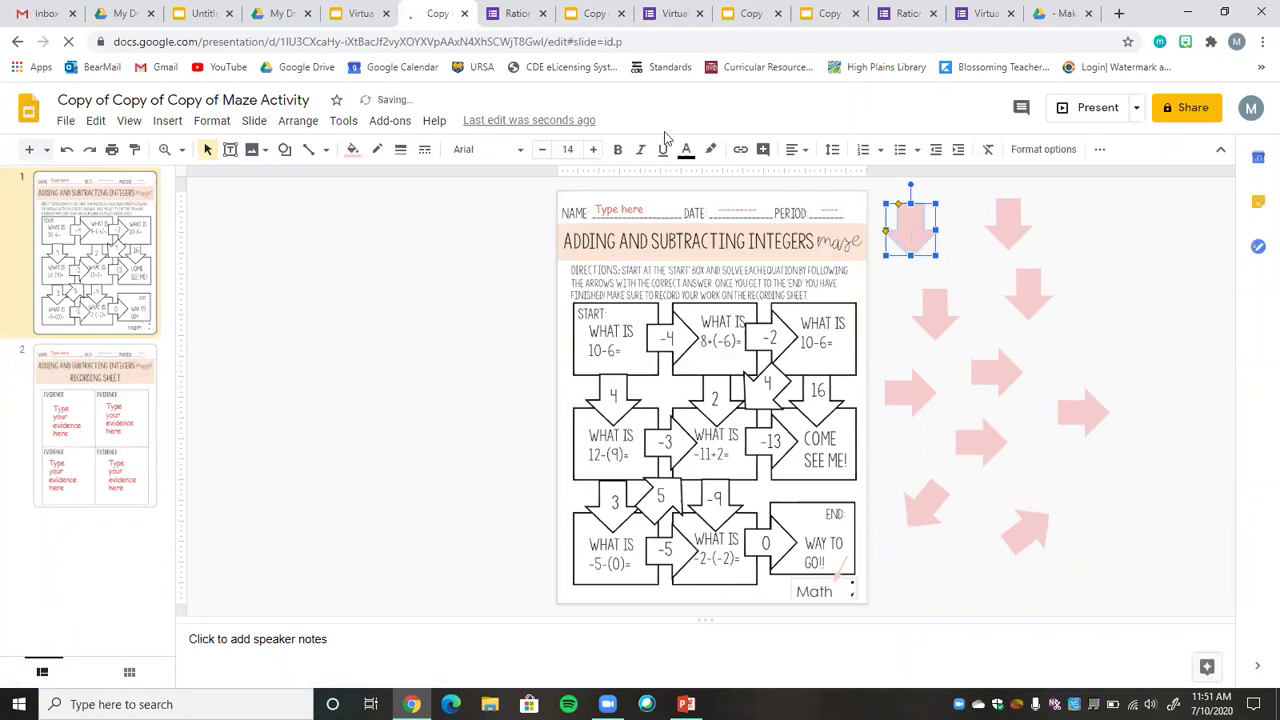
# Inspect the maze copy's Math text and Recording Sheet slide, then return to the maze slide
pyautogui.click(360, 13)
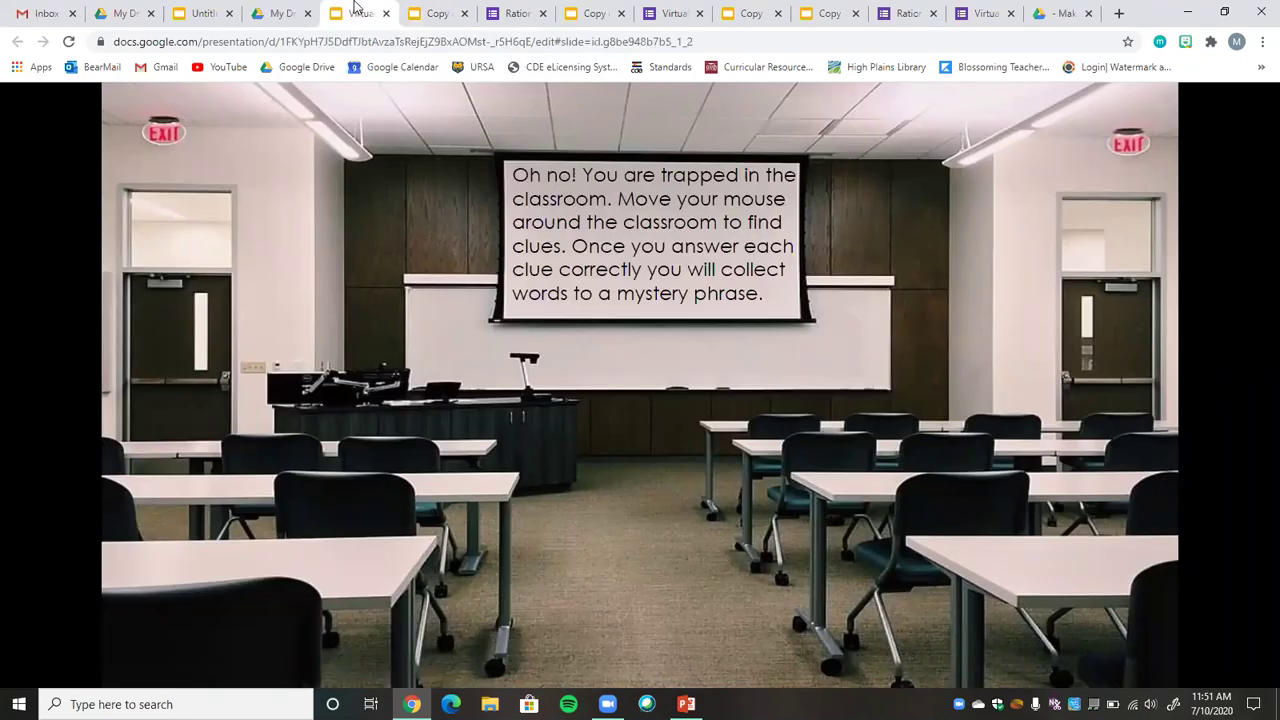
pyautogui.click(430, 12)
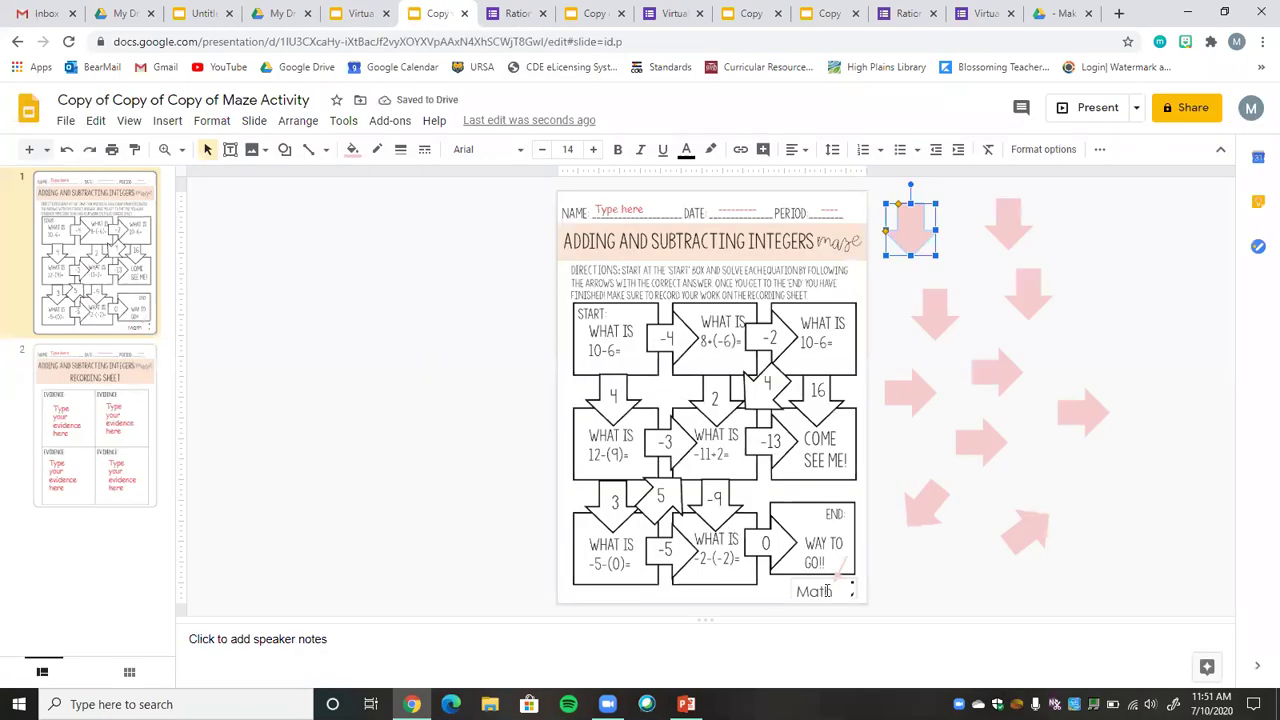
pyautogui.click(813, 591)
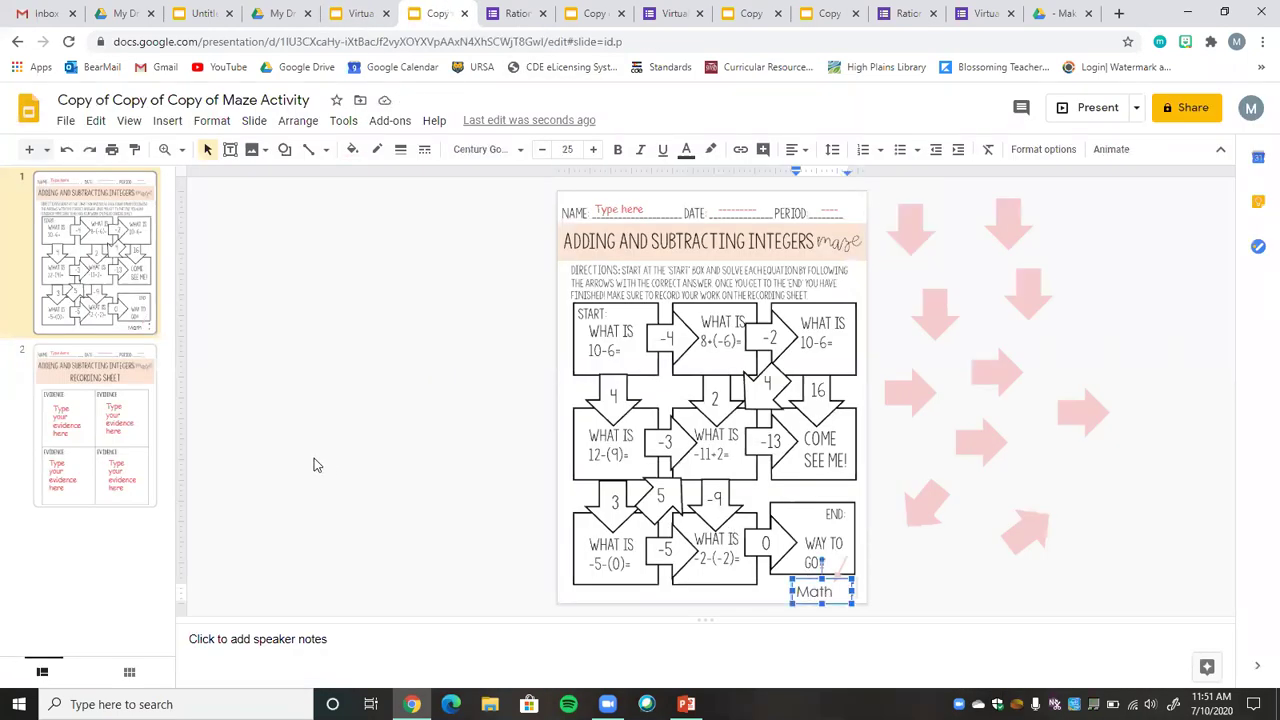
pyautogui.click(97, 416)
pyautogui.click(112, 258)
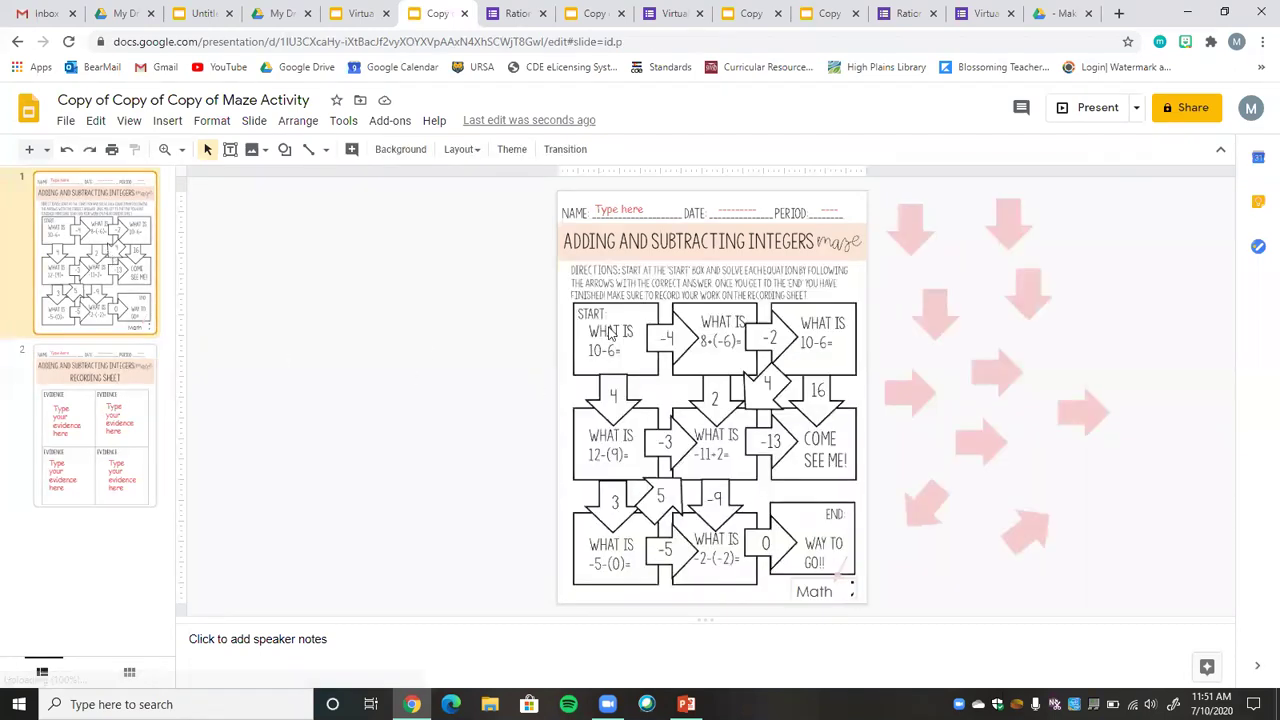